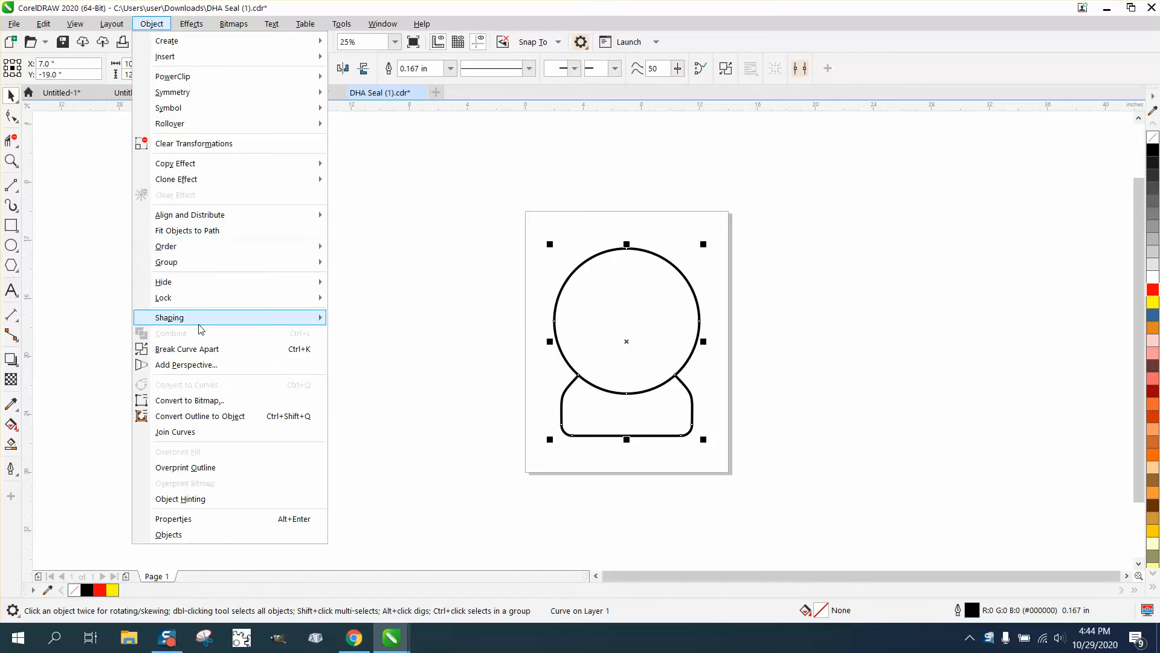
Break the selected seal curve apart into a separate circle and base.
left_click(204, 349)
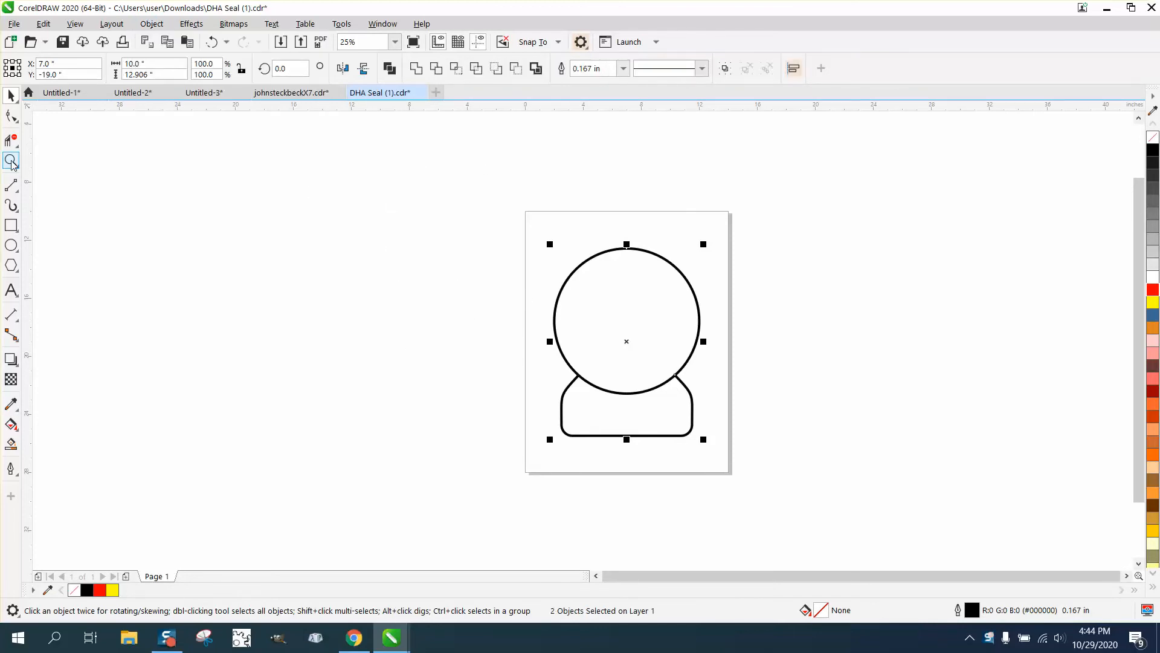
left_click(11, 161)
left_click_drag(504, 219, 868, 499)
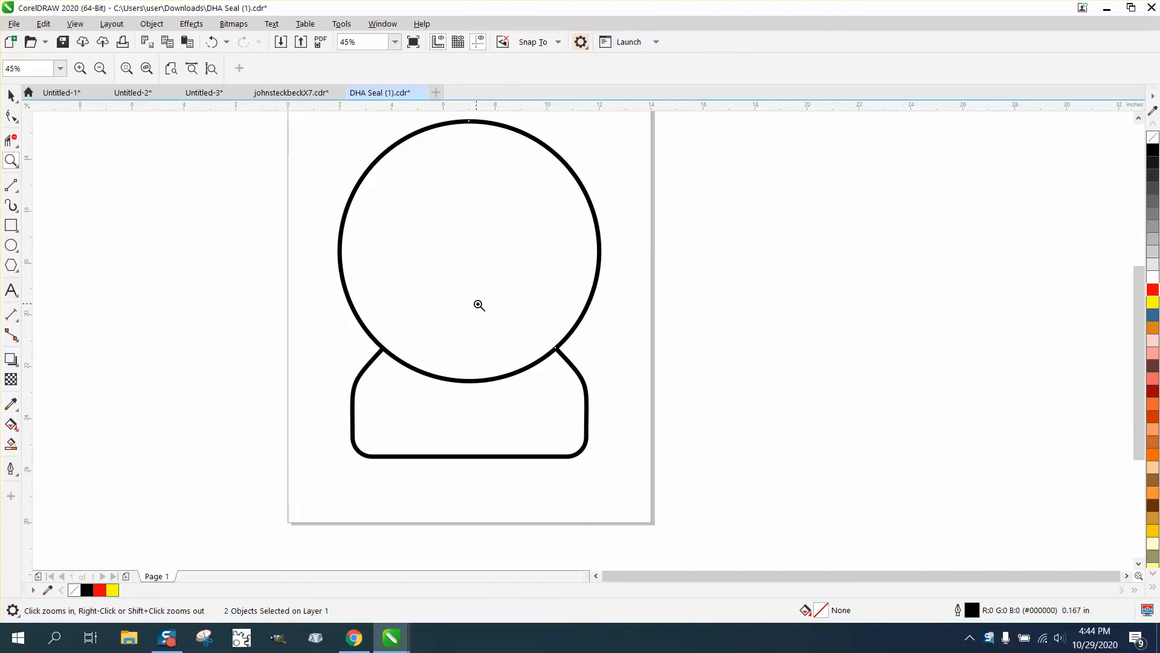
left_click_drag(452, 113, 493, 134)
scroll(501, 148, "down", 3)
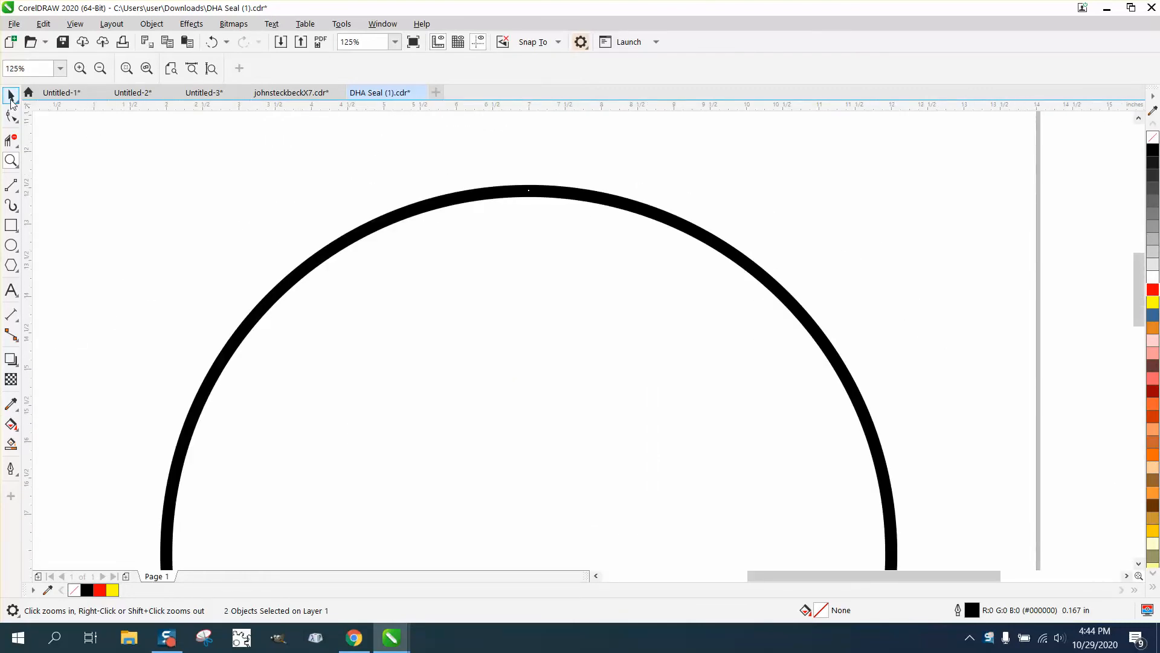
Create a boundary around the circle and base and examine where it runs at the top of the circle.
left_click(11, 97)
left_click(536, 69)
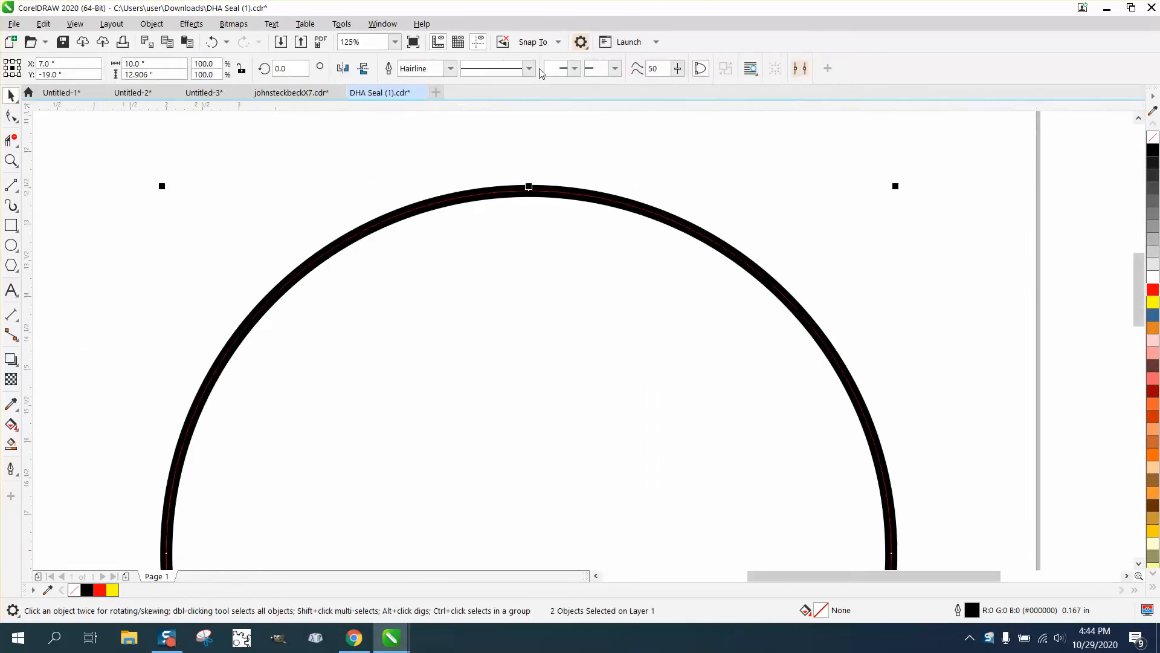
left_click(10, 160)
left_click_drag(497, 179, 620, 209)
scroll(173, 186, "down", 2)
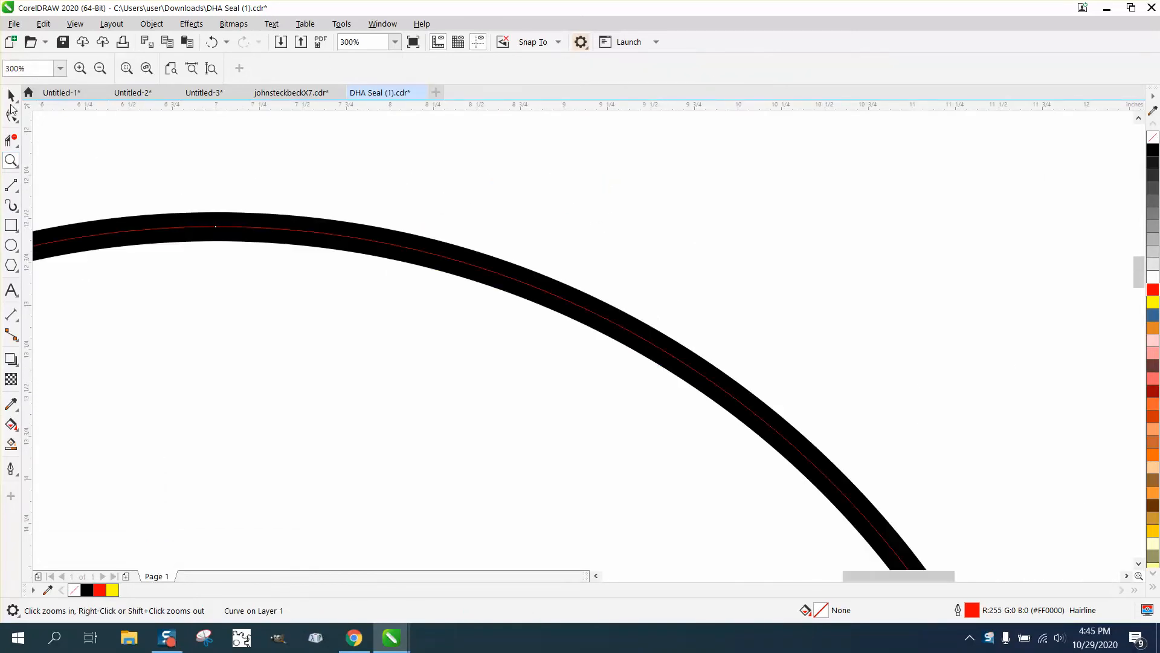
Delete the boundary and select the circle.
left_click(11, 98)
scroll(637, 273, "down", 2)
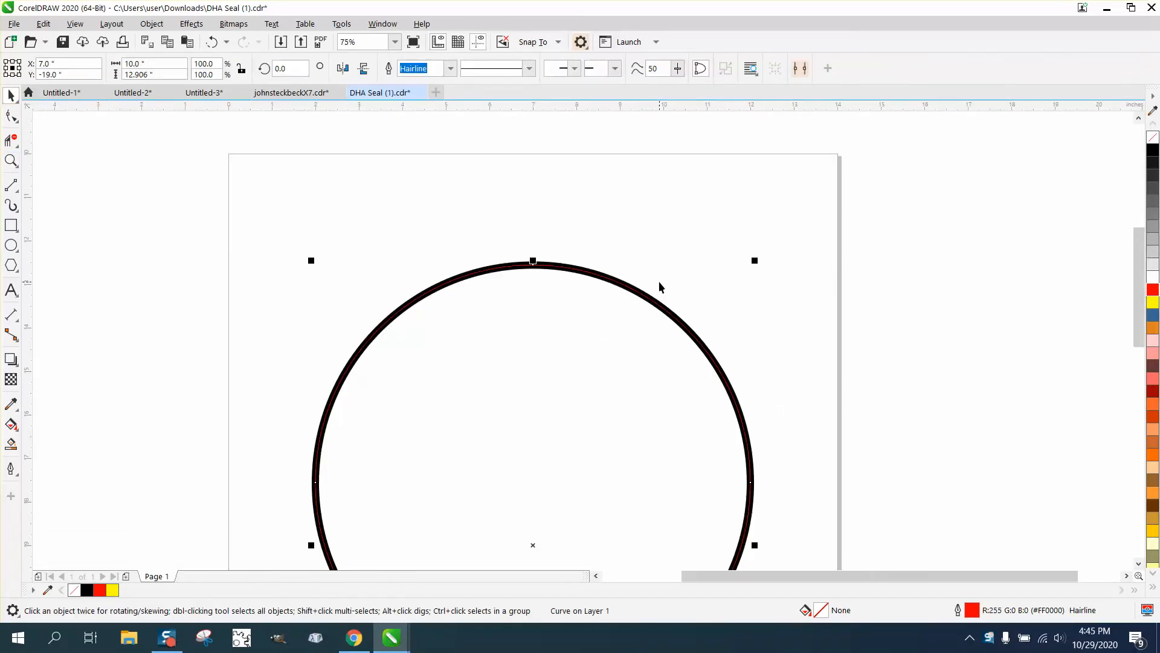
key("Delete")
left_click(623, 293)
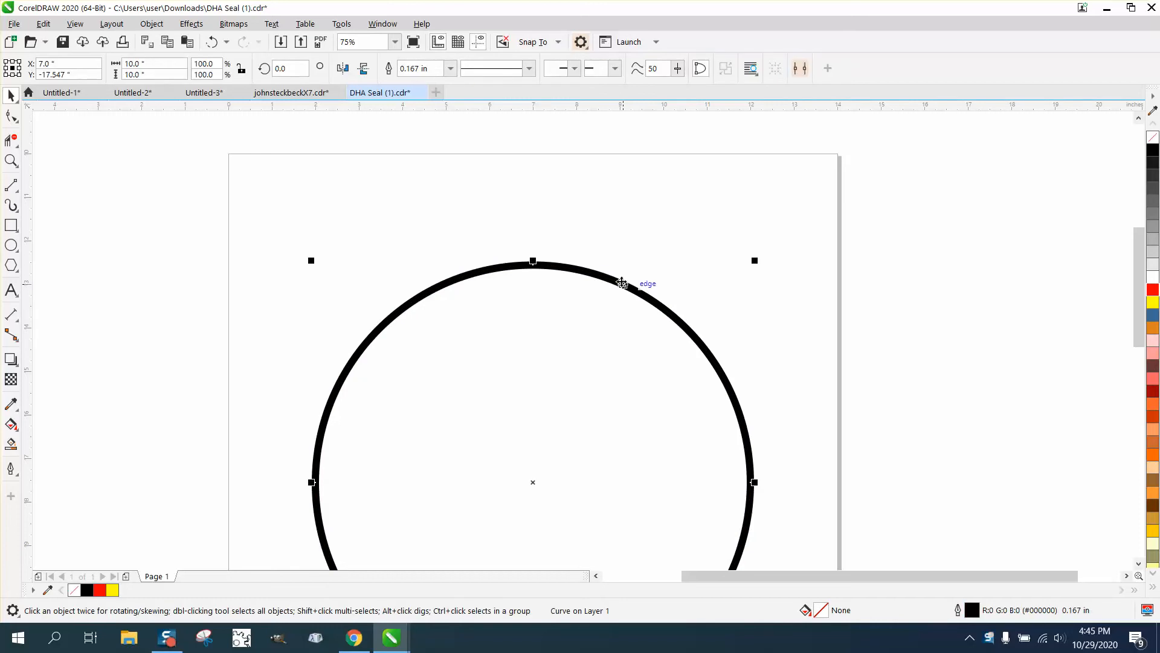
scroll(622, 280, "down", 1)
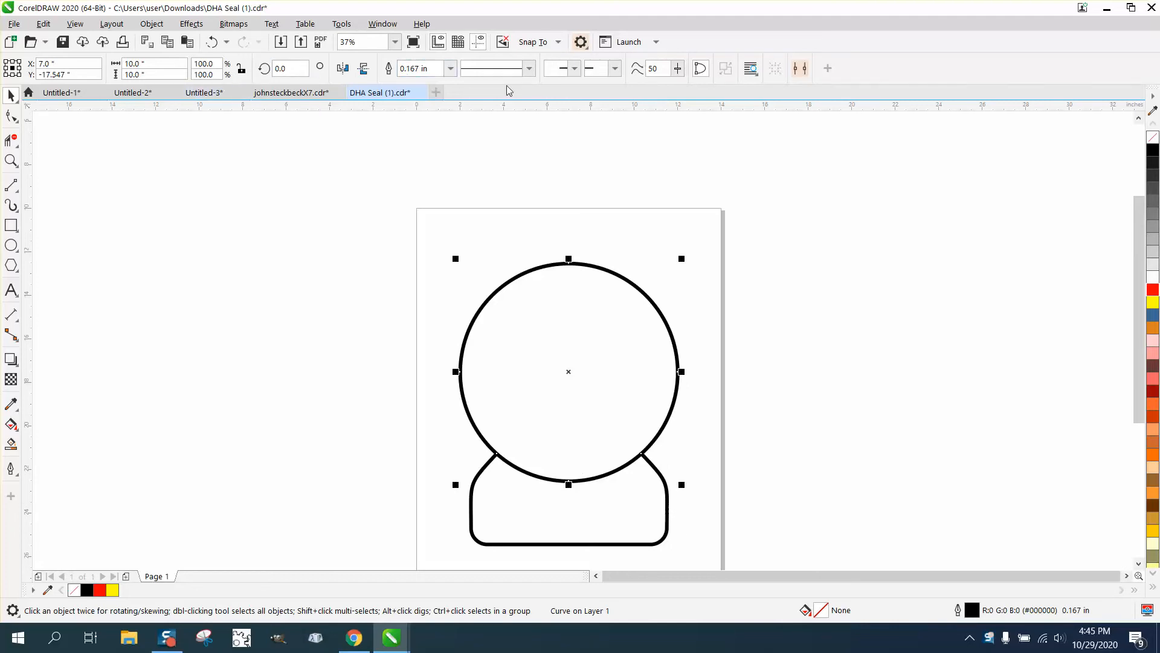
Create a boundary around both shapes again to check the junction of circle and base, and undo it.
left_click_drag(422, 222, 733, 565)
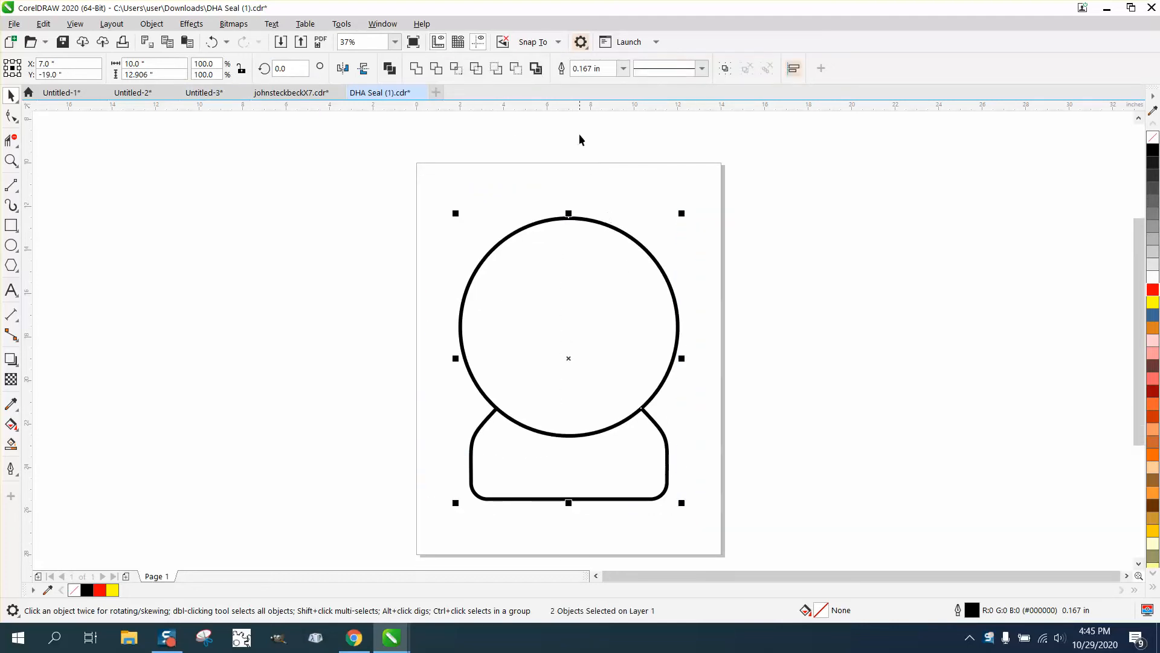
left_click(536, 68)
left_click(10, 160)
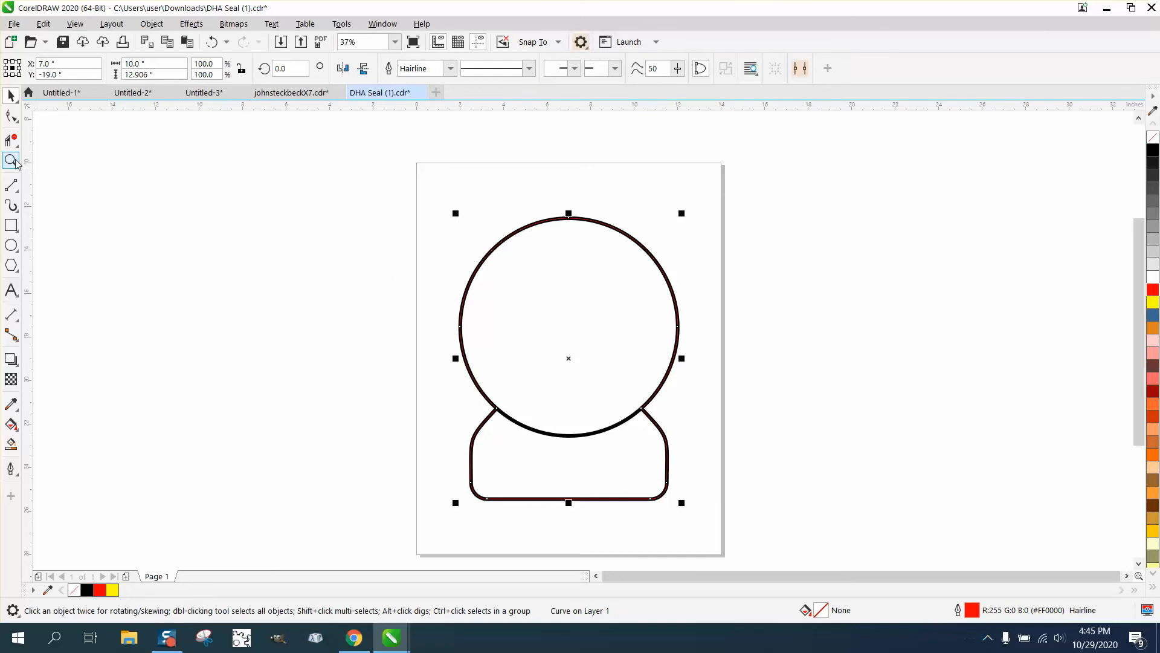
left_click_drag(612, 397, 718, 431)
scroll(448, 381, "down", 3)
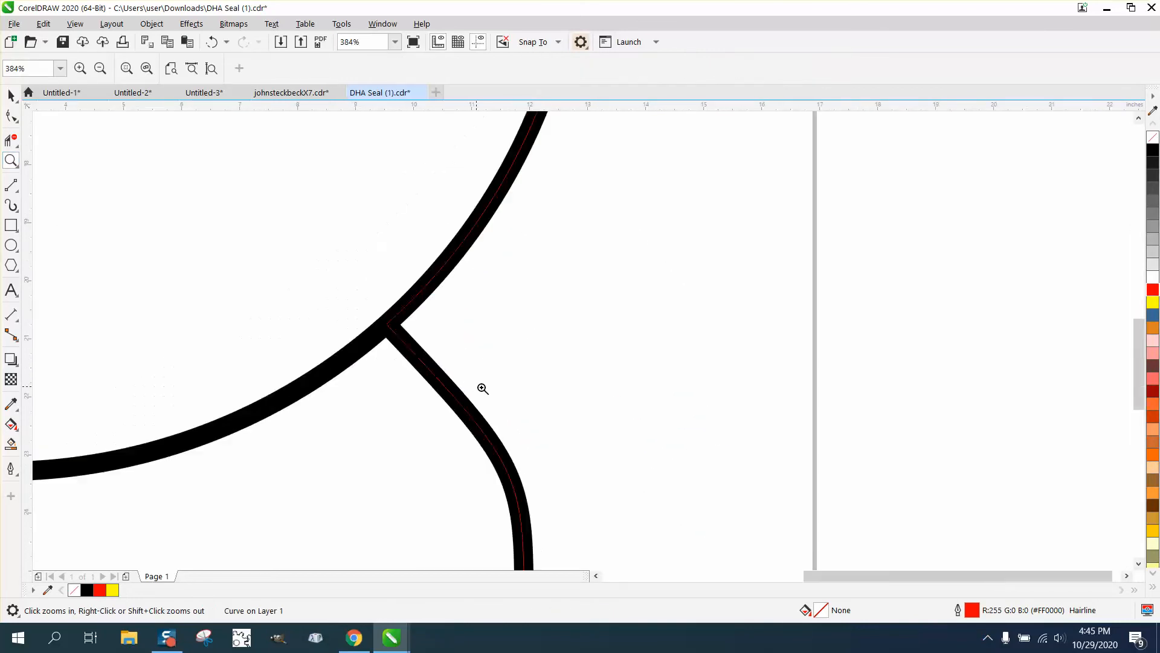
left_click(213, 42)
scroll(661, 294, "down", 1)
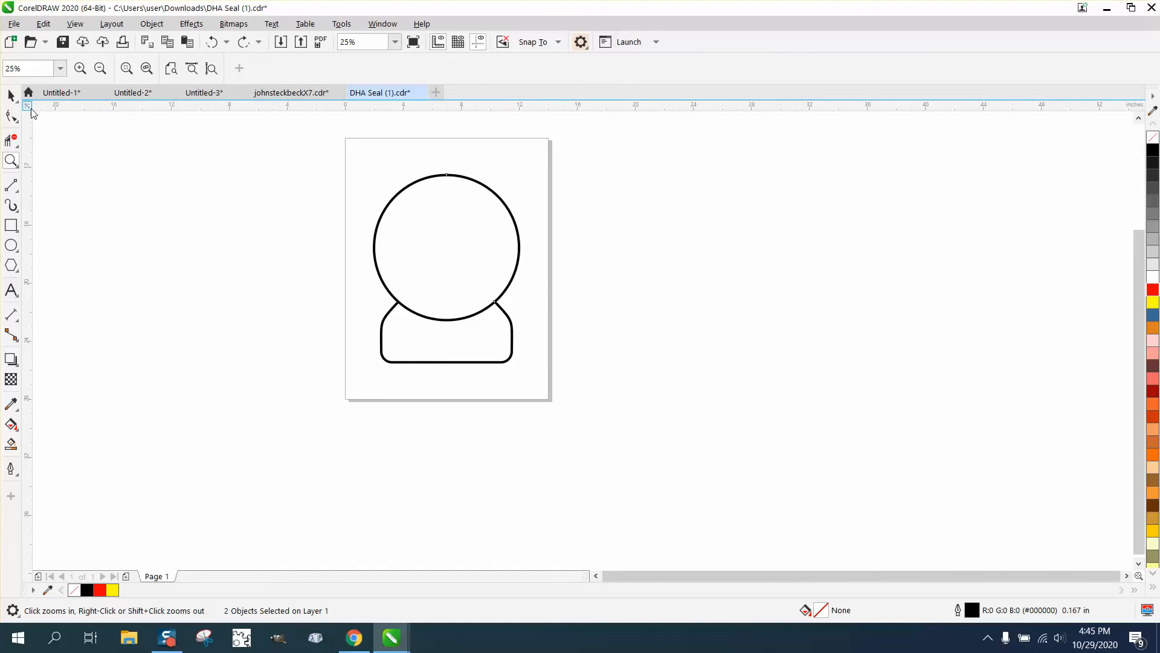
Set the outline position of both the circle and the base to inside the object.
left_click(11, 95)
left_click_drag(355, 162, 555, 370)
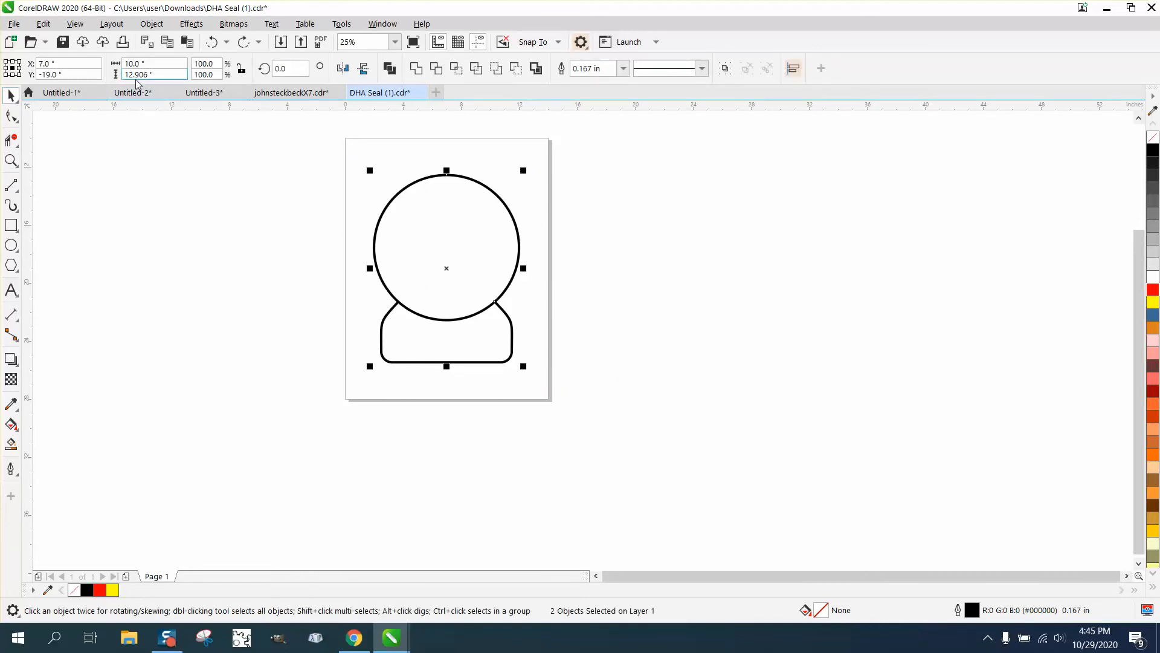
double_click(972, 611)
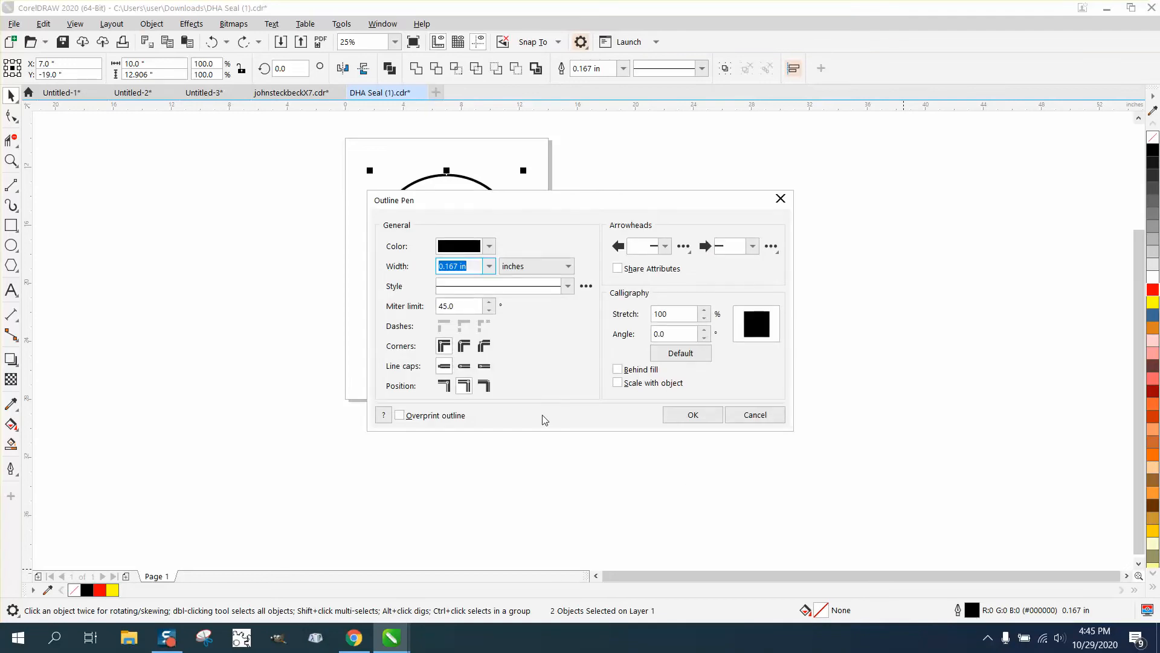
left_click(485, 385)
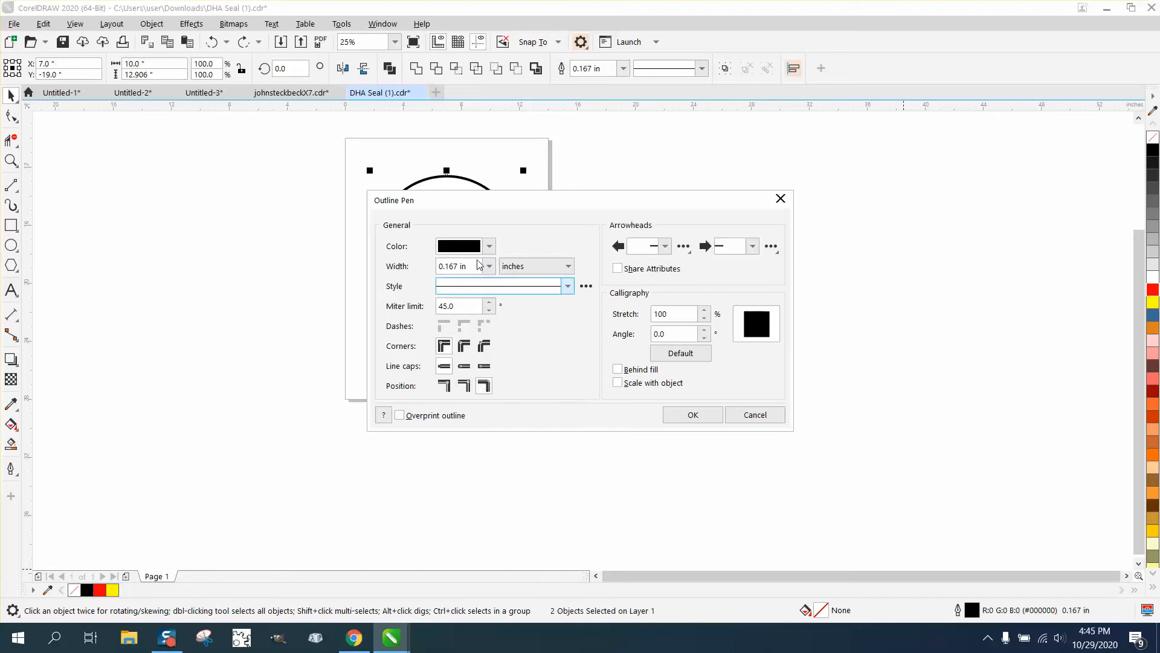
left_click(693, 415)
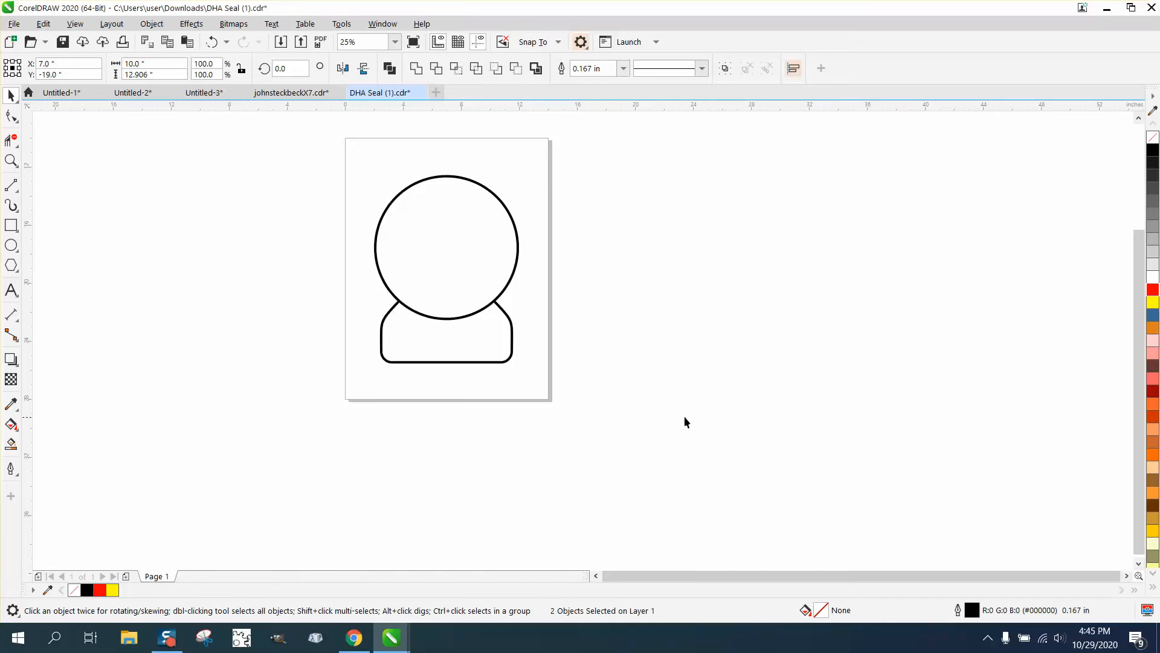
Create a boundary around the inside-outlined shapes and examine it against the circle's upper edge.
left_click_drag(574, 401, 574, 402)
left_click(536, 70)
left_click(10, 160)
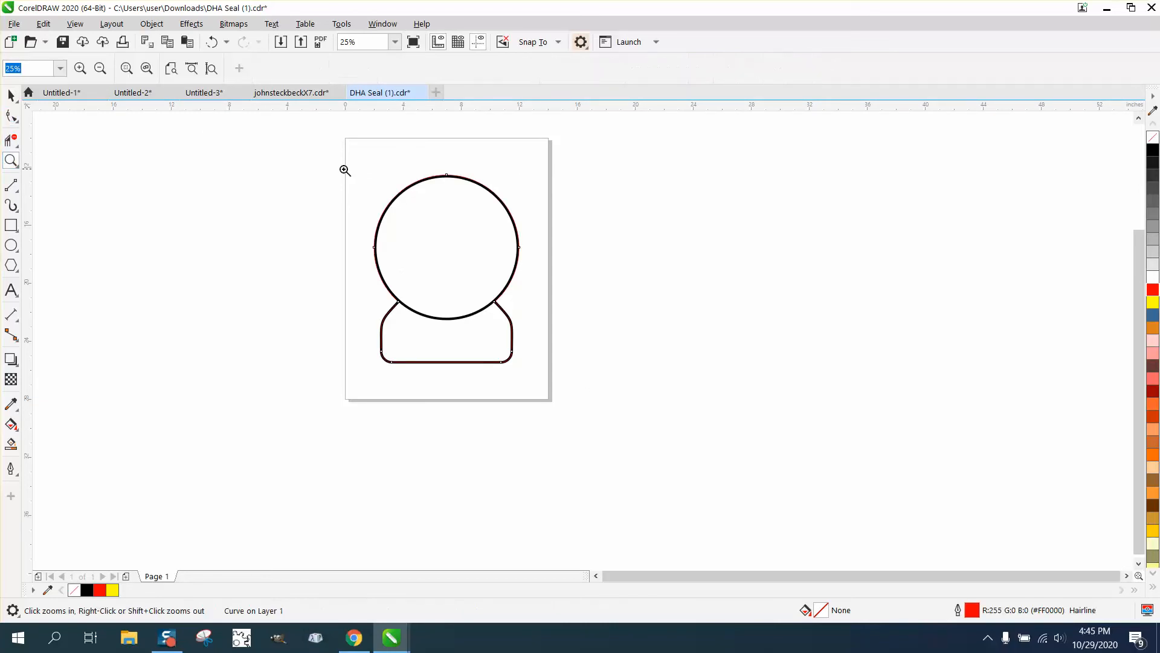
left_click_drag(444, 171, 514, 237)
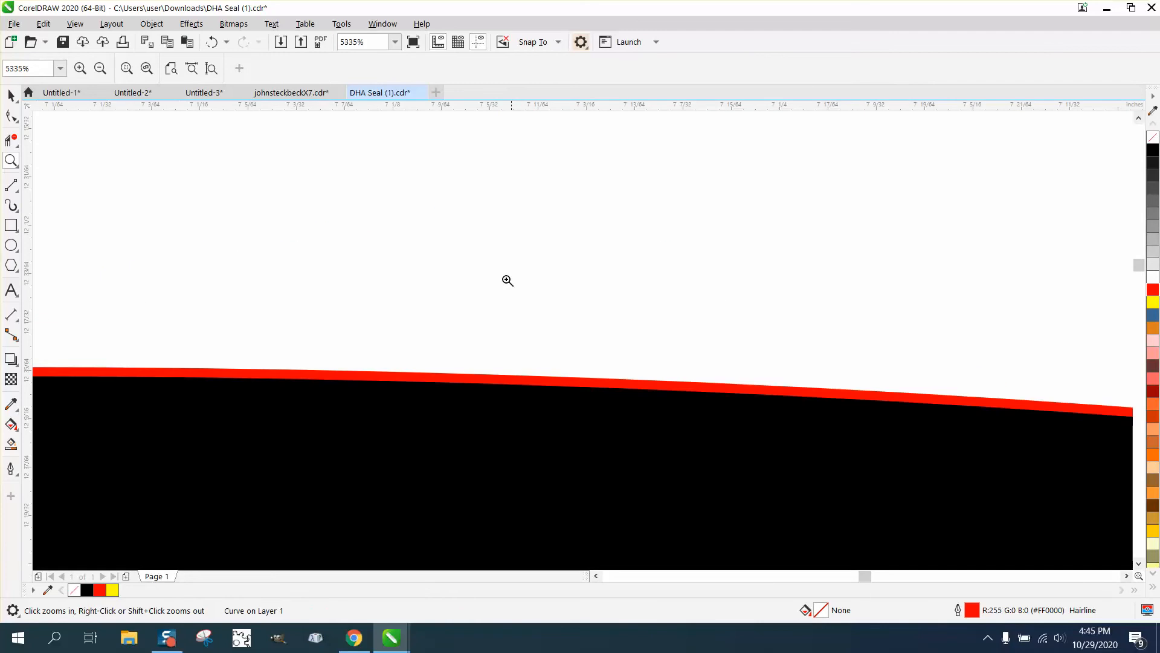
scroll(490, 350, "down", 10)
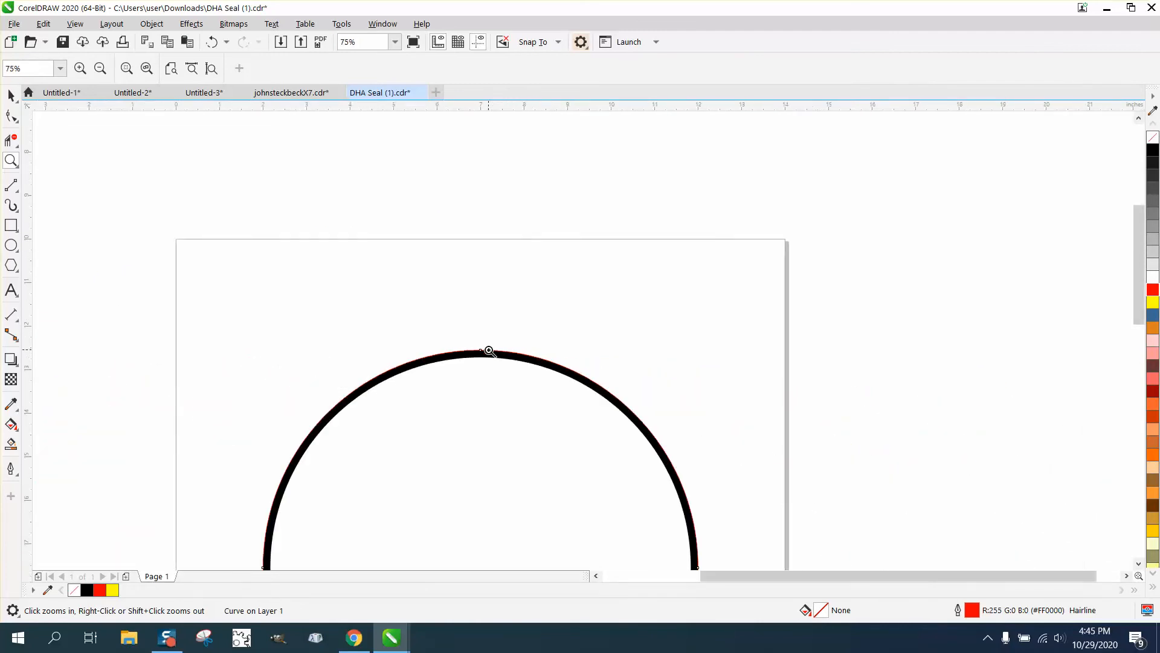
scroll(490, 350, "down", 2)
Delete the boundary and undo back to the two shapes without it.
left_click(11, 94)
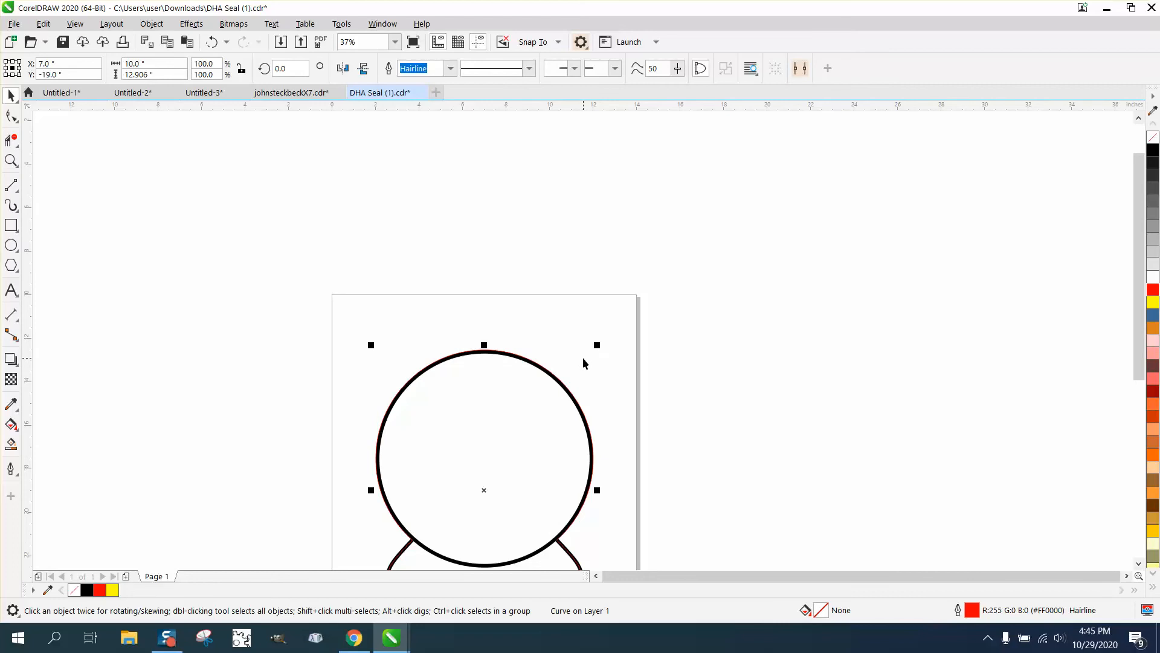
scroll(575, 353, "down", 2)
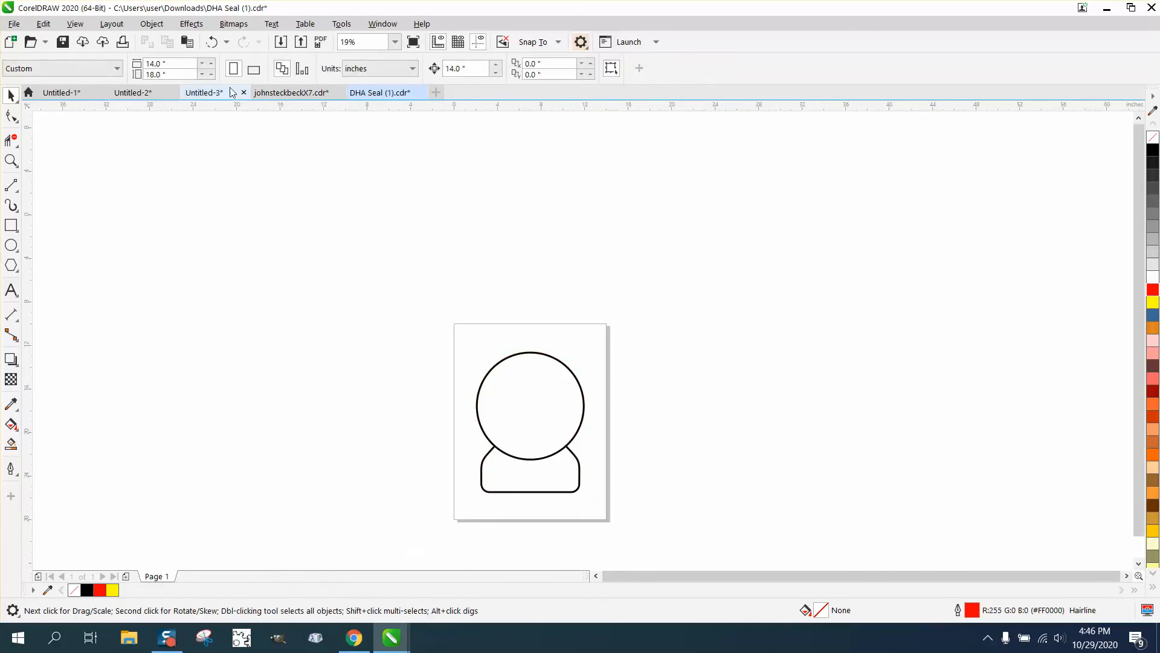
left_click(212, 42)
left_click(212, 42)
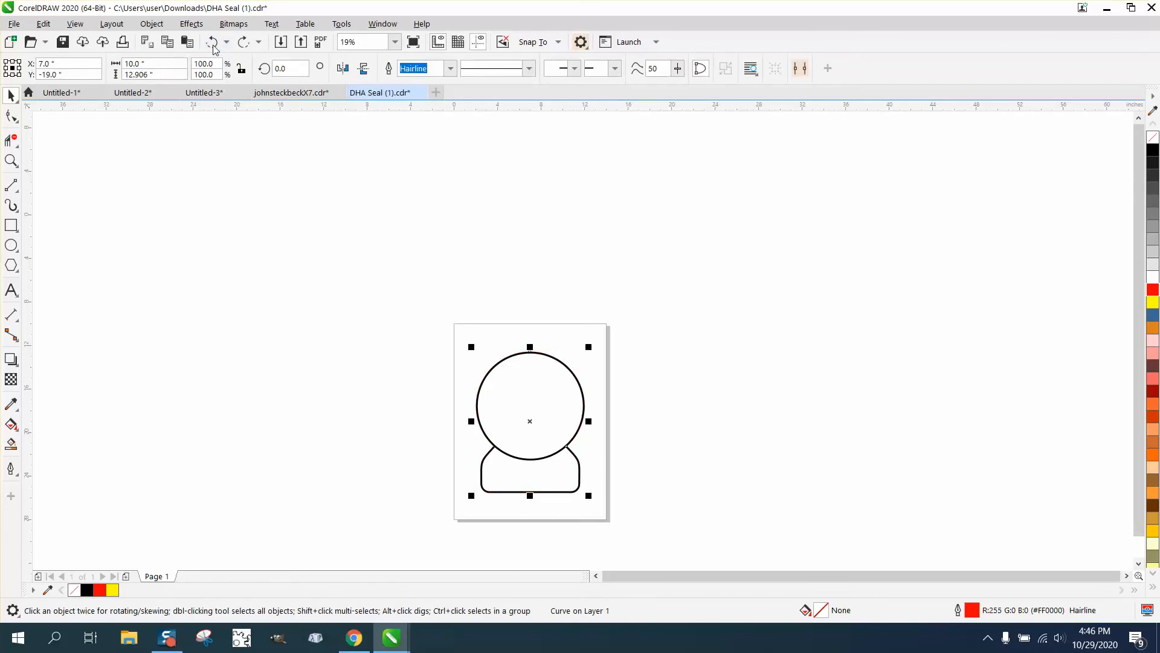
Undo the inside outline position of the circle and base.
left_click(13, 161)
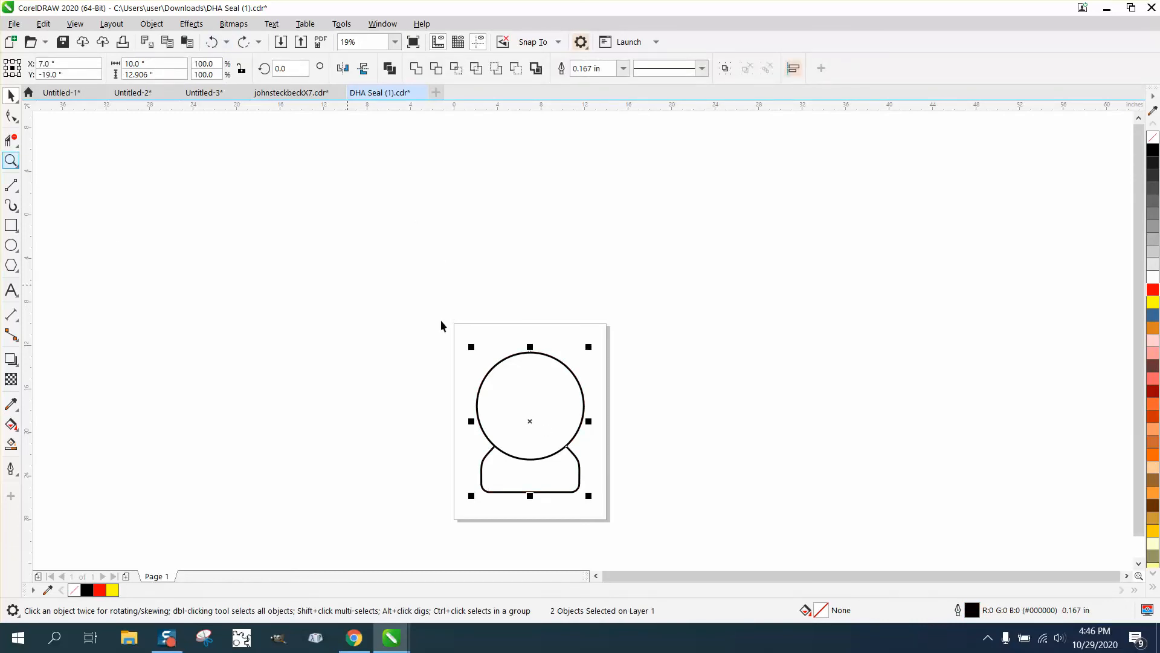
left_click(67, 161)
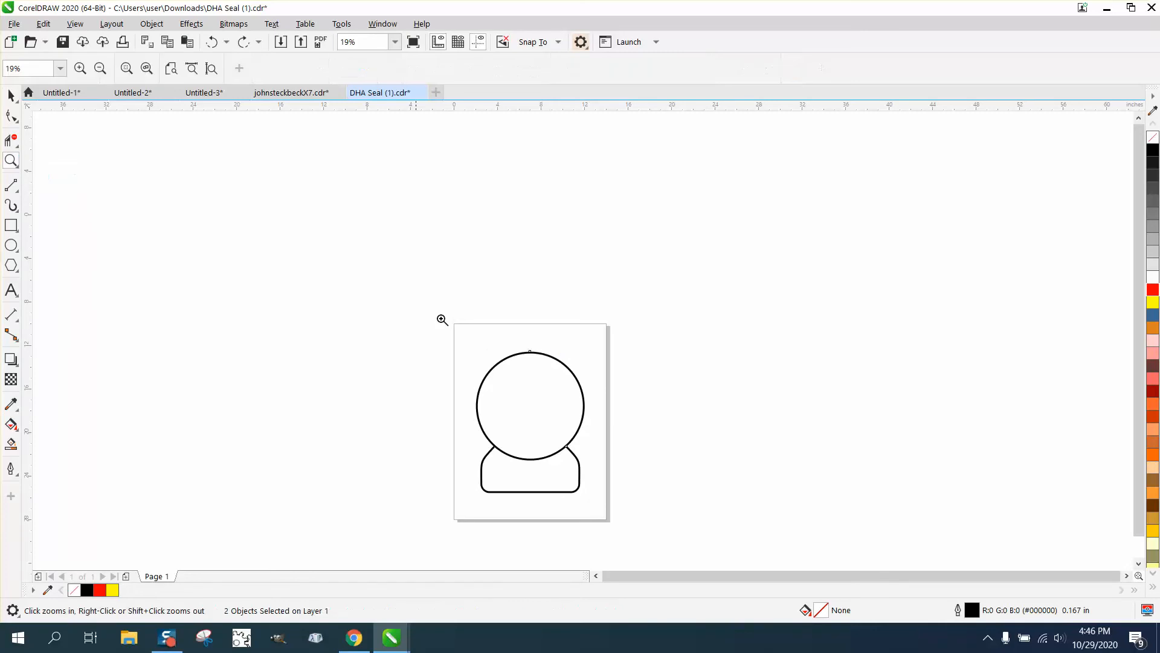
left_click(471, 401)
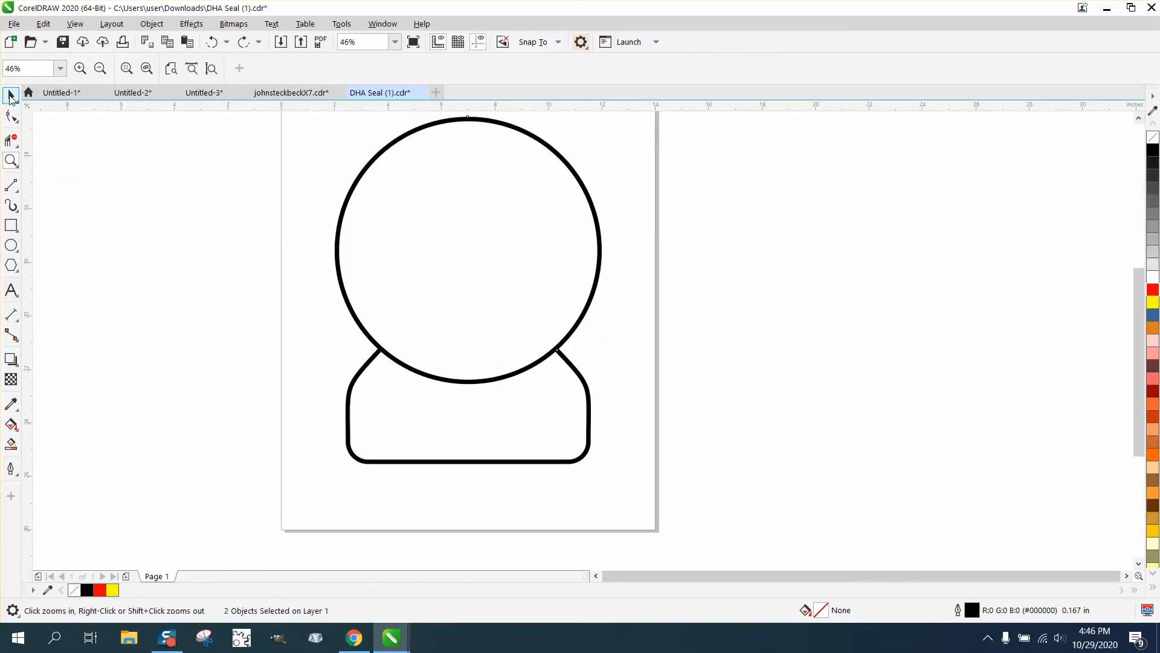
left_click(11, 96)
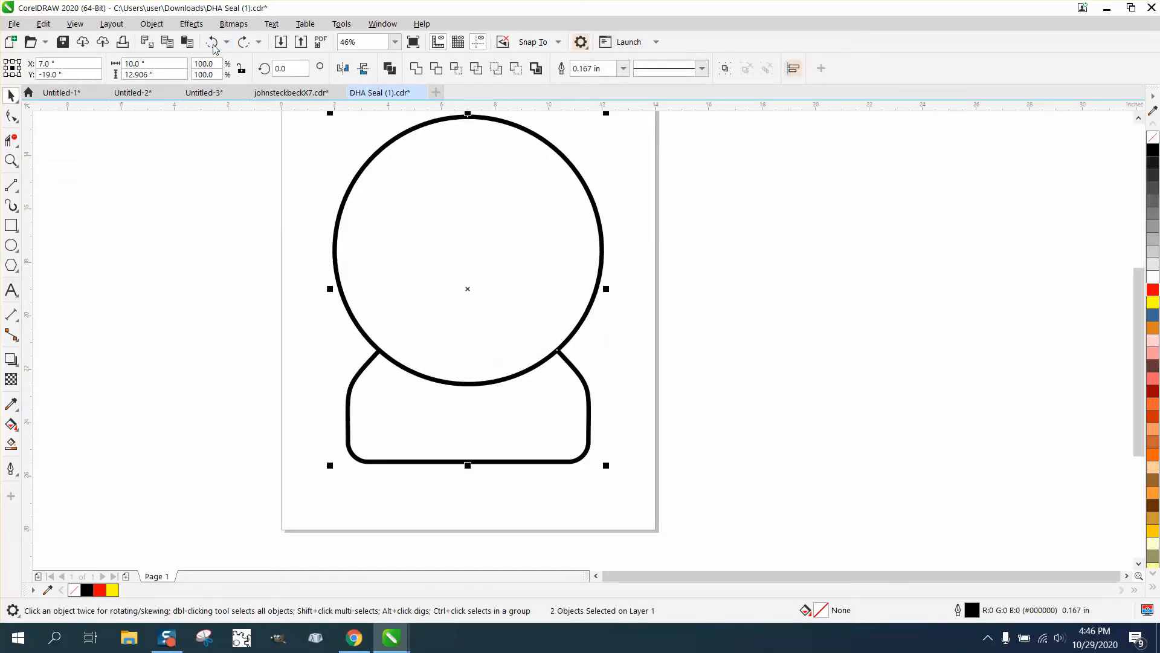
scroll(624, 334, "down", 2)
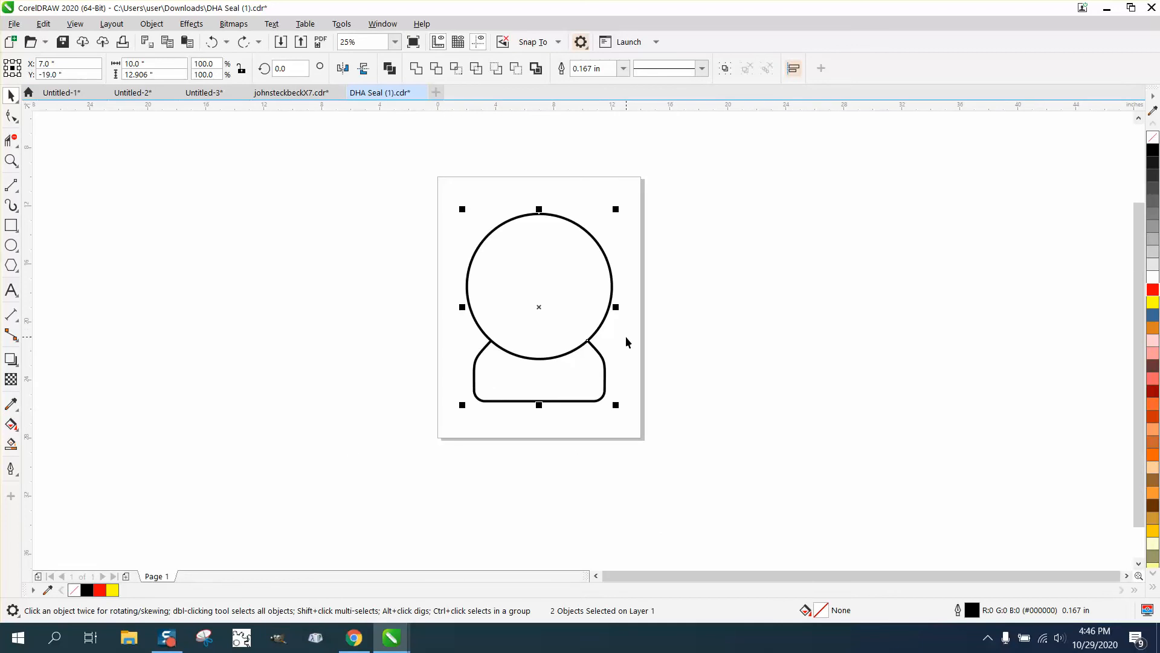
Create a boundary around the circle and base and inspect it closely within the line thickness at the circle's top.
left_click_drag(439, 194, 694, 443)
left_click(540, 73)
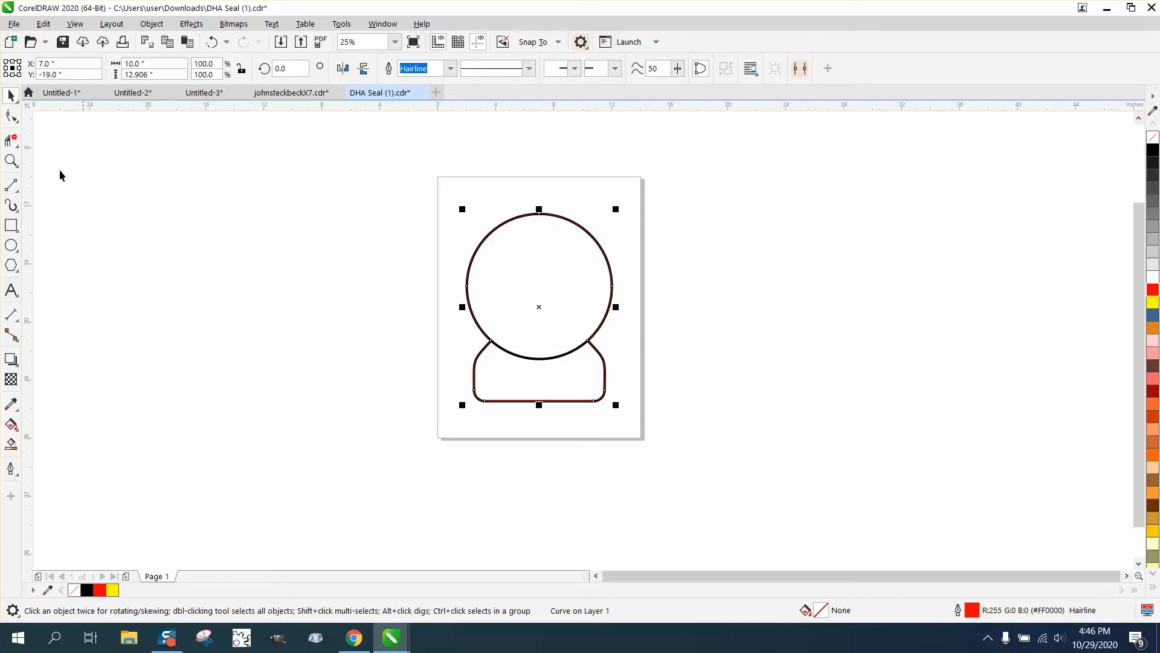
left_click(11, 160)
left_click_drag(528, 207, 699, 377)
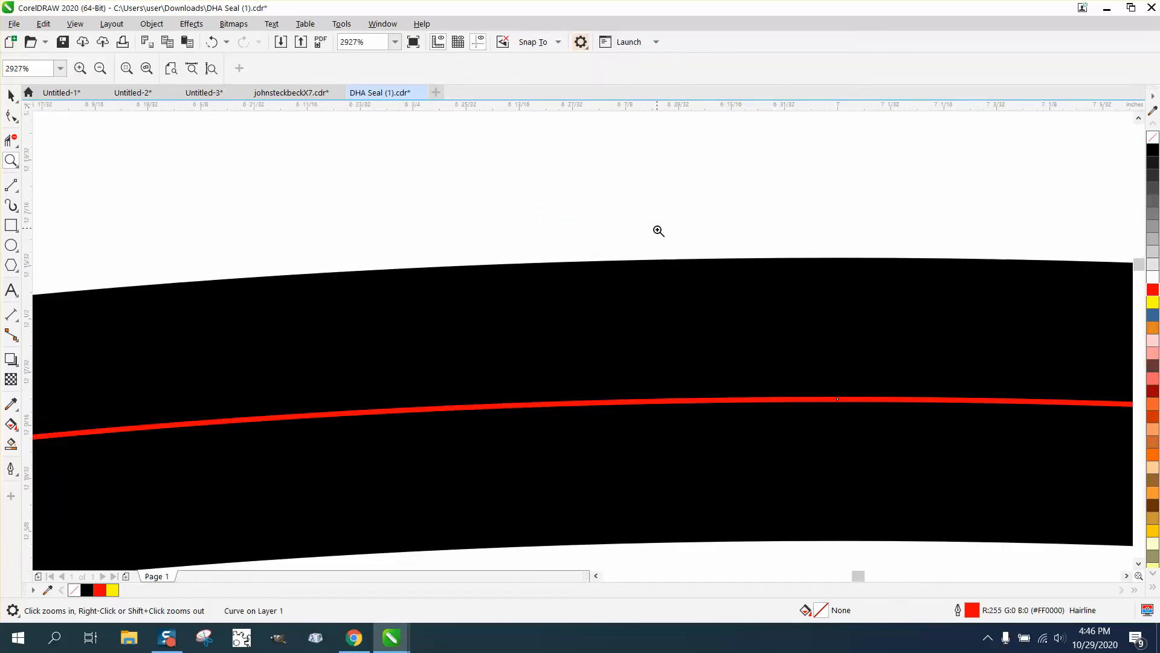
left_click_drag(658, 257, 960, 432)
scroll(544, 381, "down", 5)
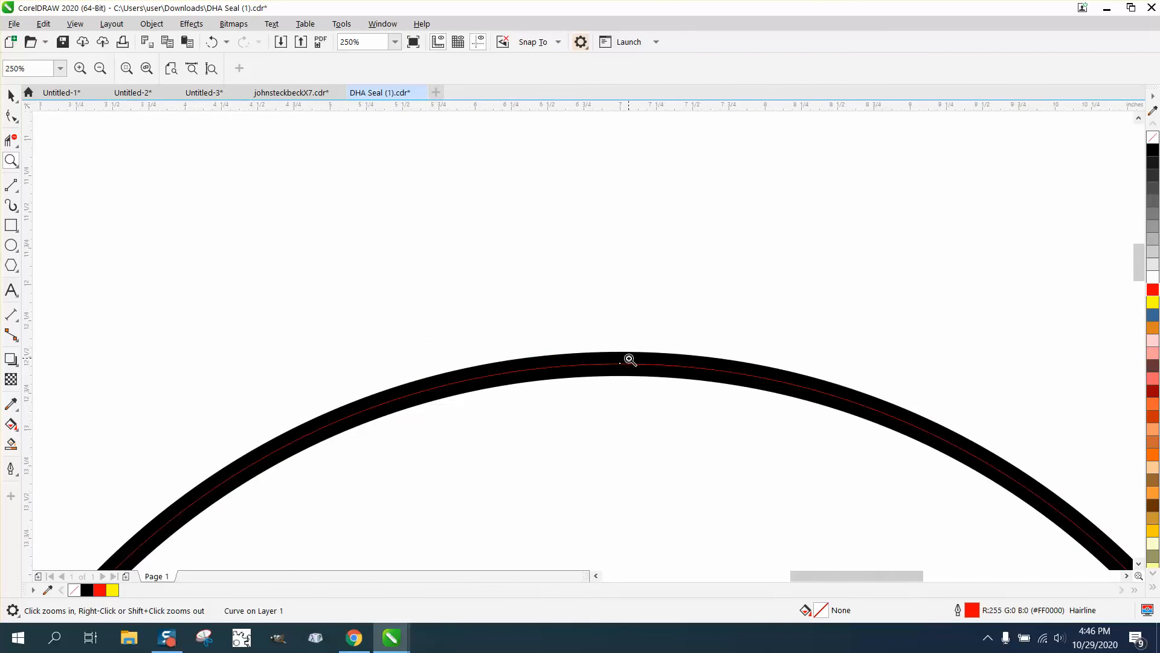
scroll(629, 359, "down", 3)
scroll(641, 373, "up", 6)
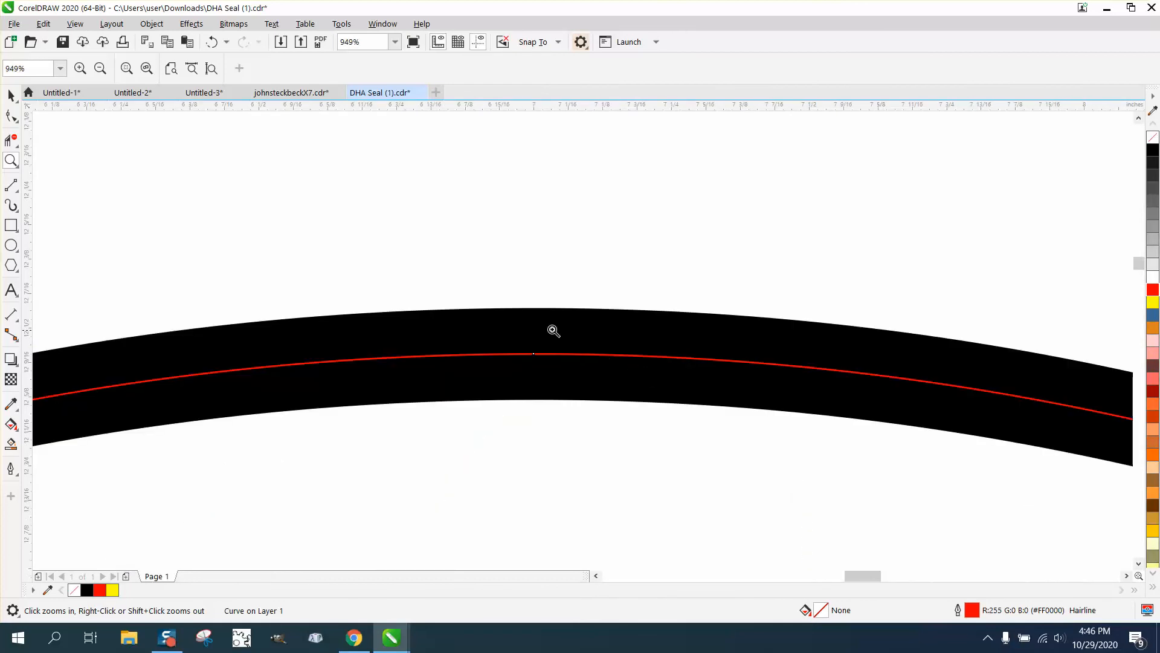
left_click_drag(475, 306, 603, 417)
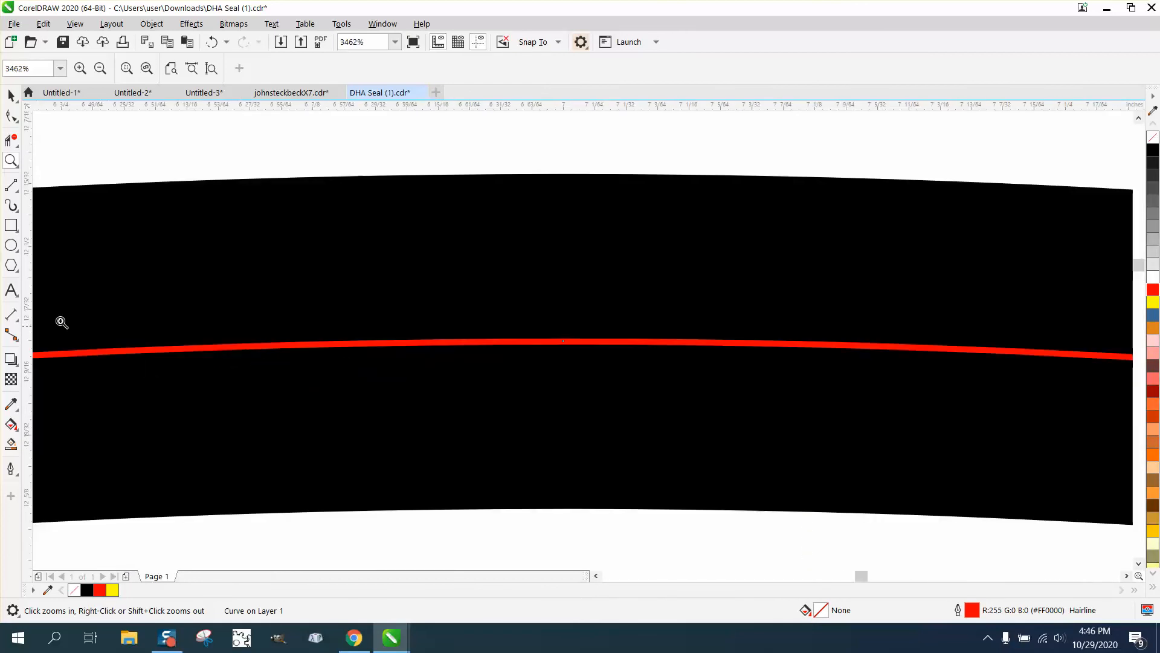
Set the parallel dimension precision to four decimal places as the document default for dimensions.
left_click(17, 328)
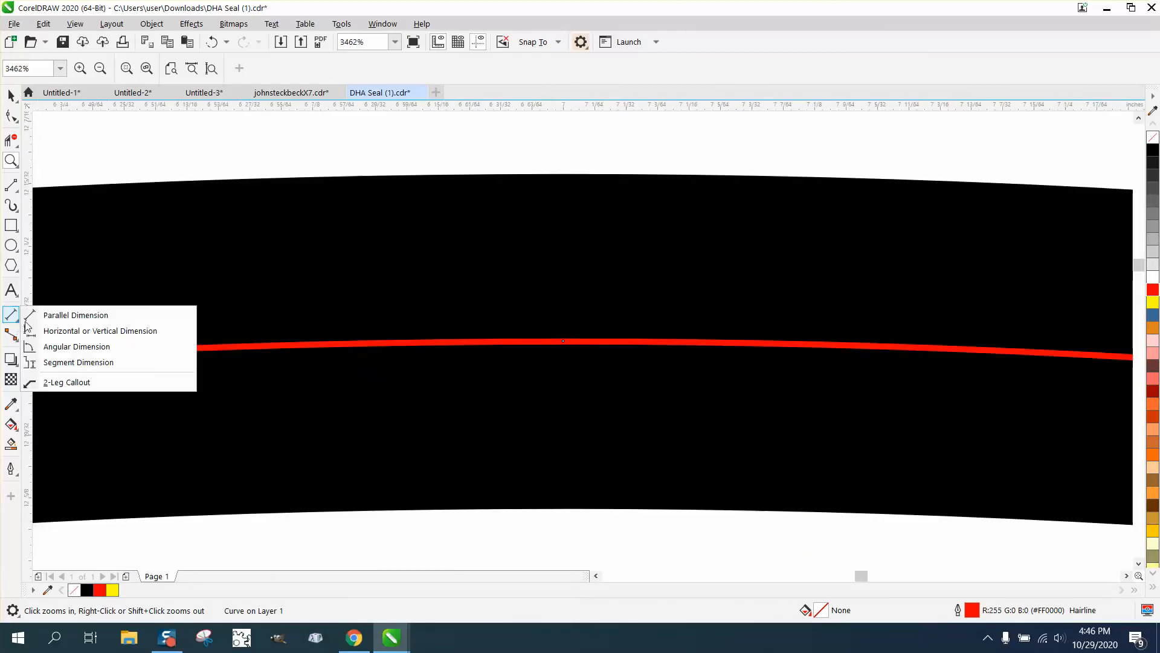
left_click(60, 315)
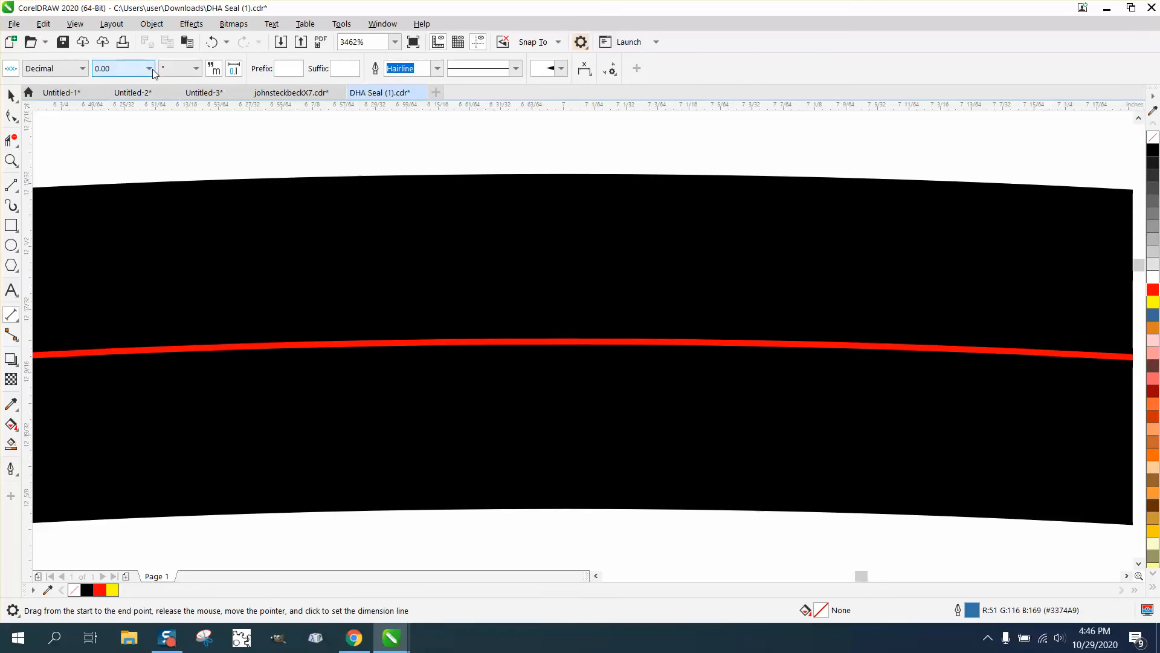
left_click(148, 68)
left_click(111, 130)
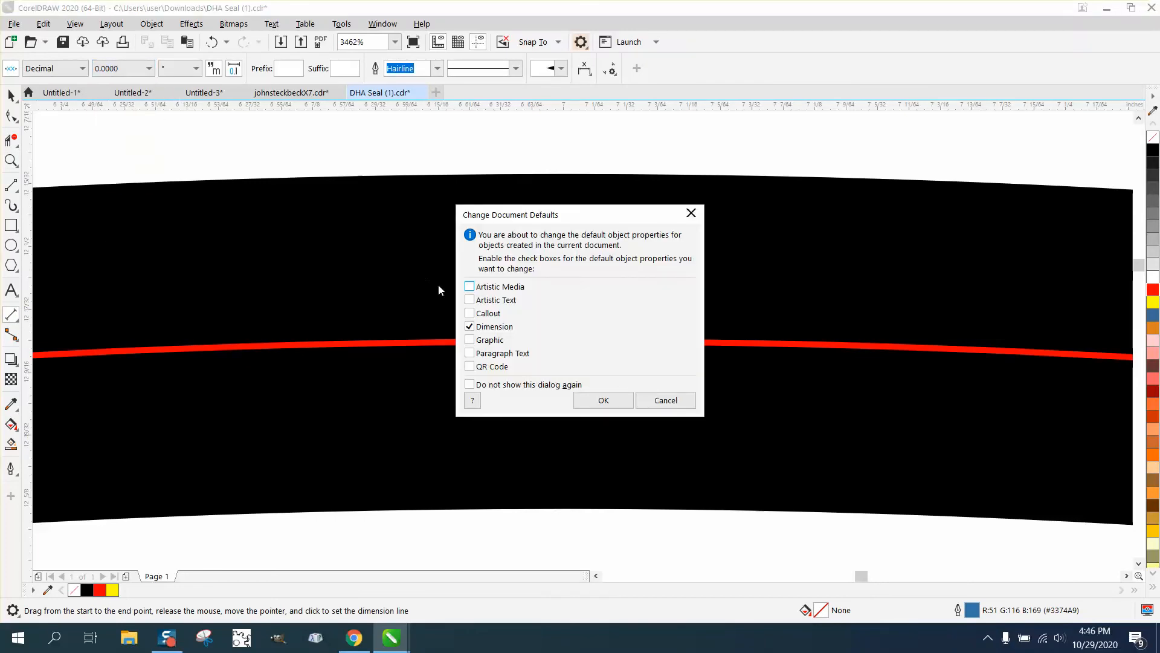
left_click(595, 399)
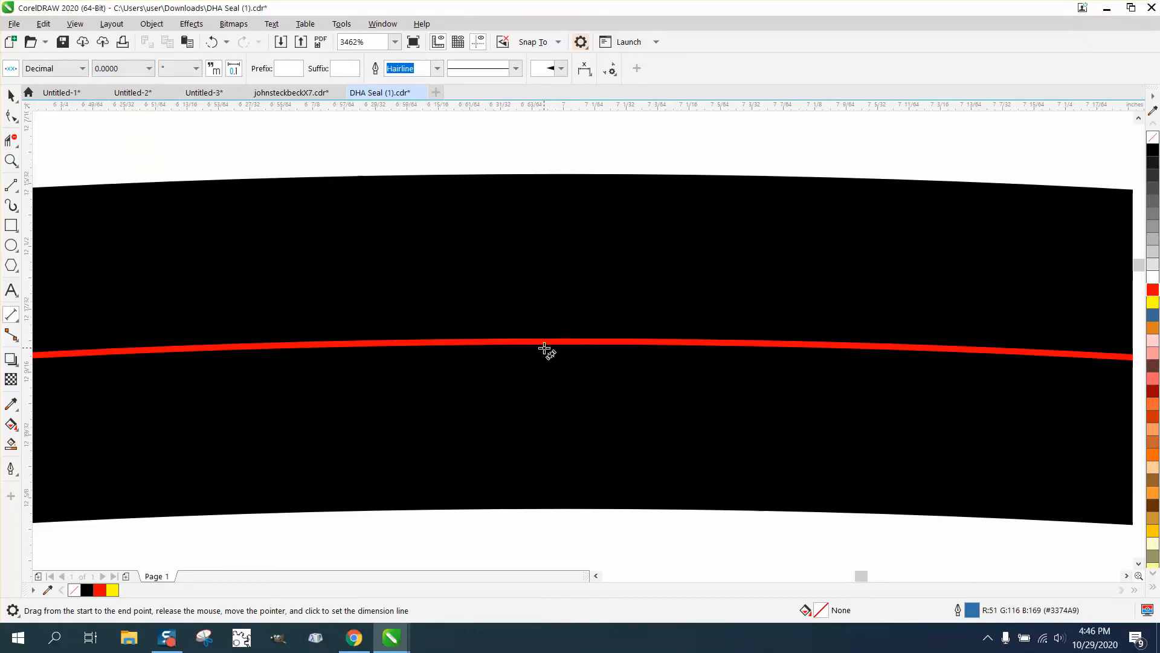
Measure from the red boundary to the black outline's outer edge with a parallel dimension, and delete the dimension.
left_click_drag(541, 342, 538, 176)
left_click(538, 176)
scroll(562, 372, "down", 2)
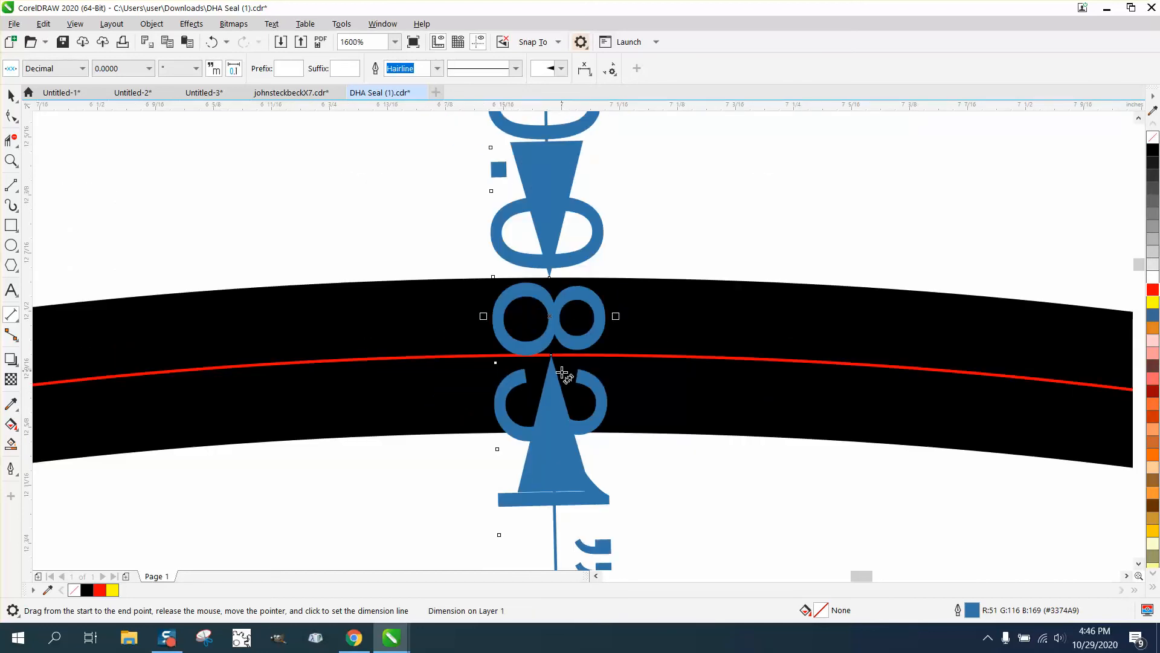
left_click(11, 95)
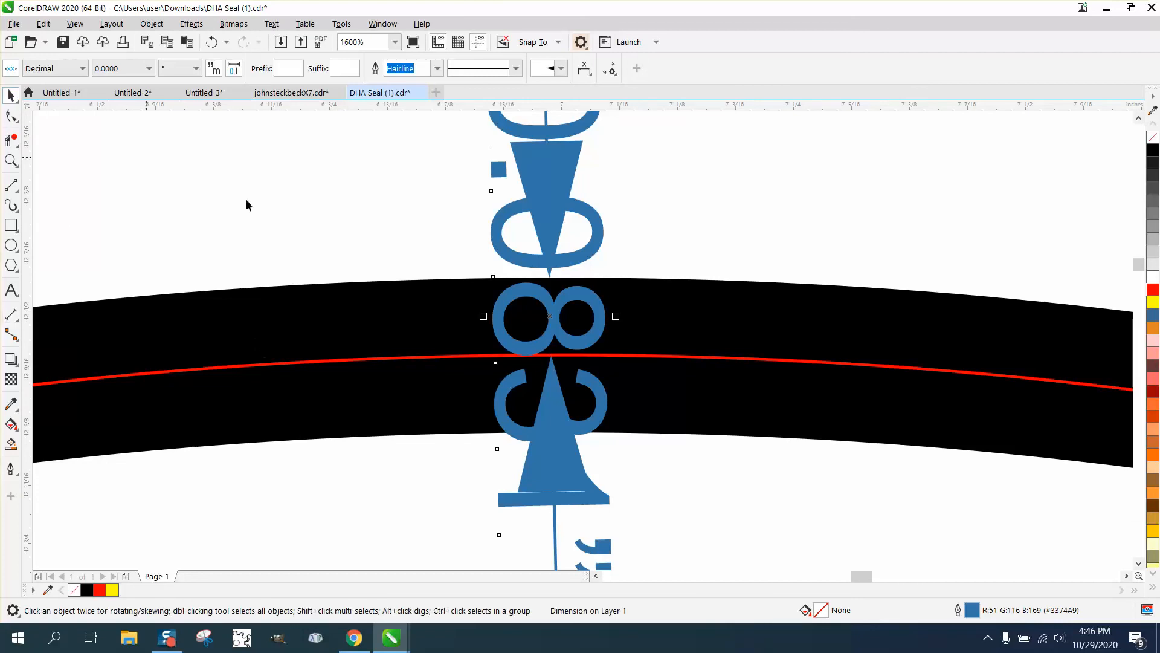
scroll(339, 255, "down", 1)
key("Delete")
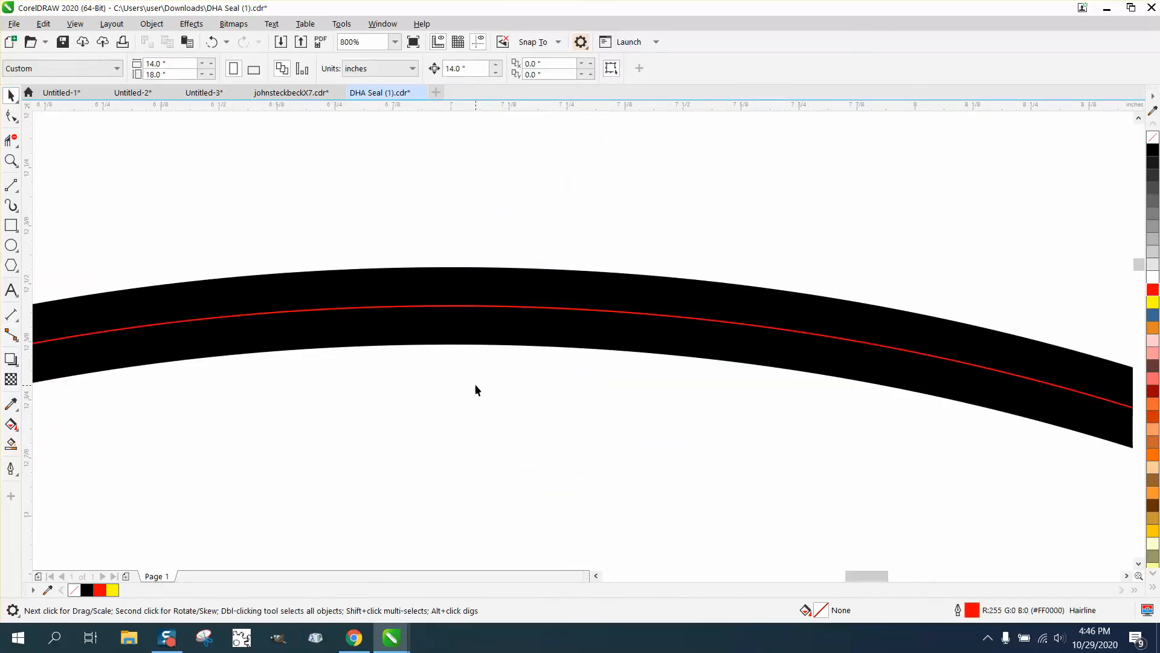
Move the red boundary curve 14 inches to the right, beside the page.
left_click(456, 305)
scroll(282, 320, "down", 4)
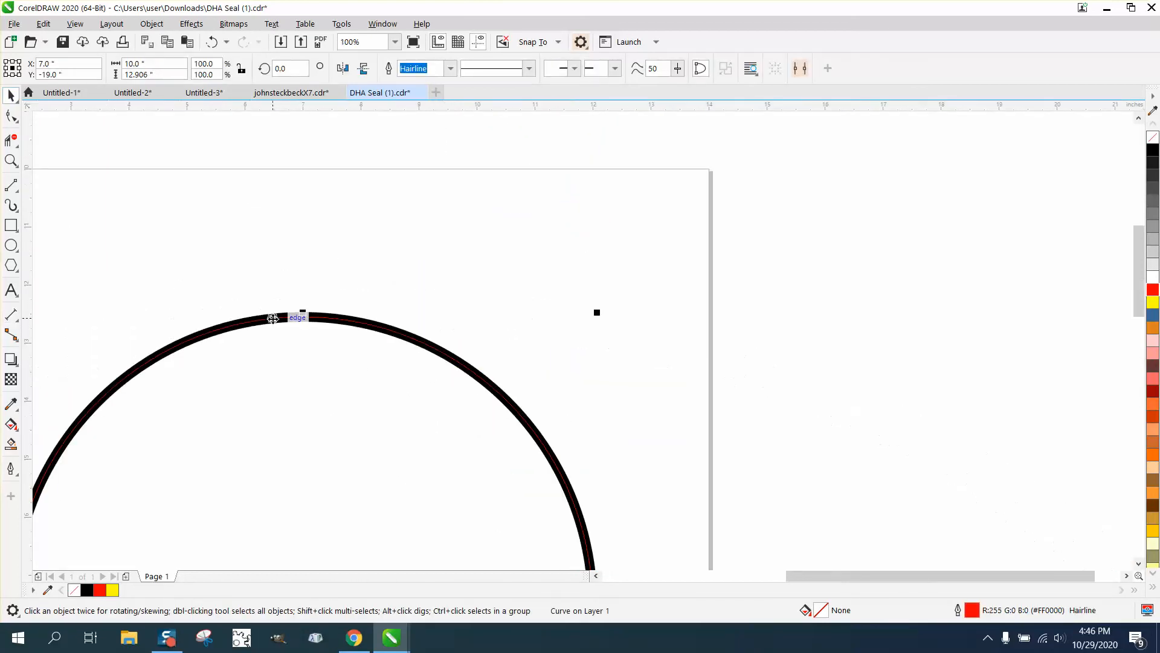
key("Right")
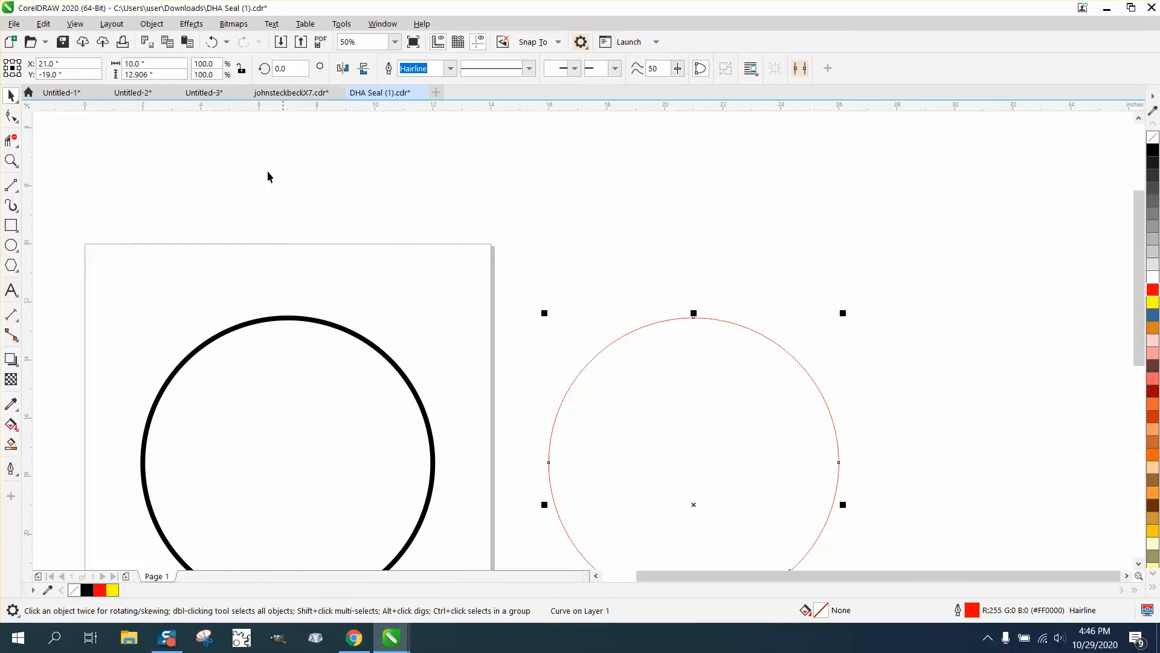
Apply a one-step outside contour with a 0.083-inch offset to the red boundary curve.
left_click(191, 24)
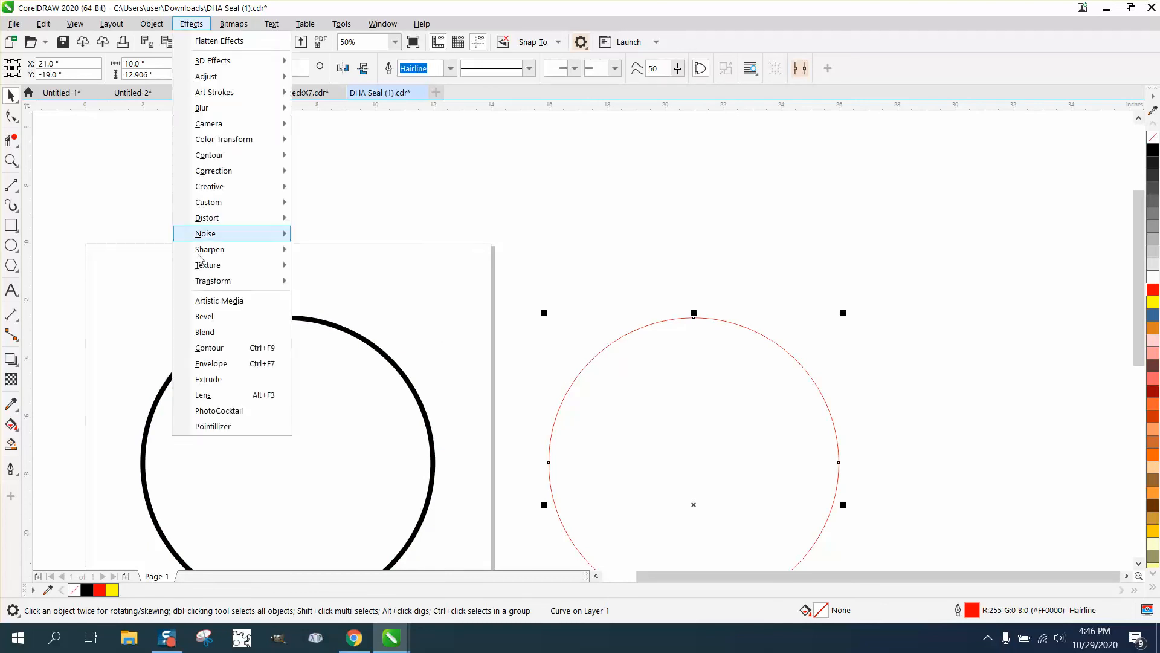
left_click(221, 348)
left_click_drag(1041, 172, 957, 174)
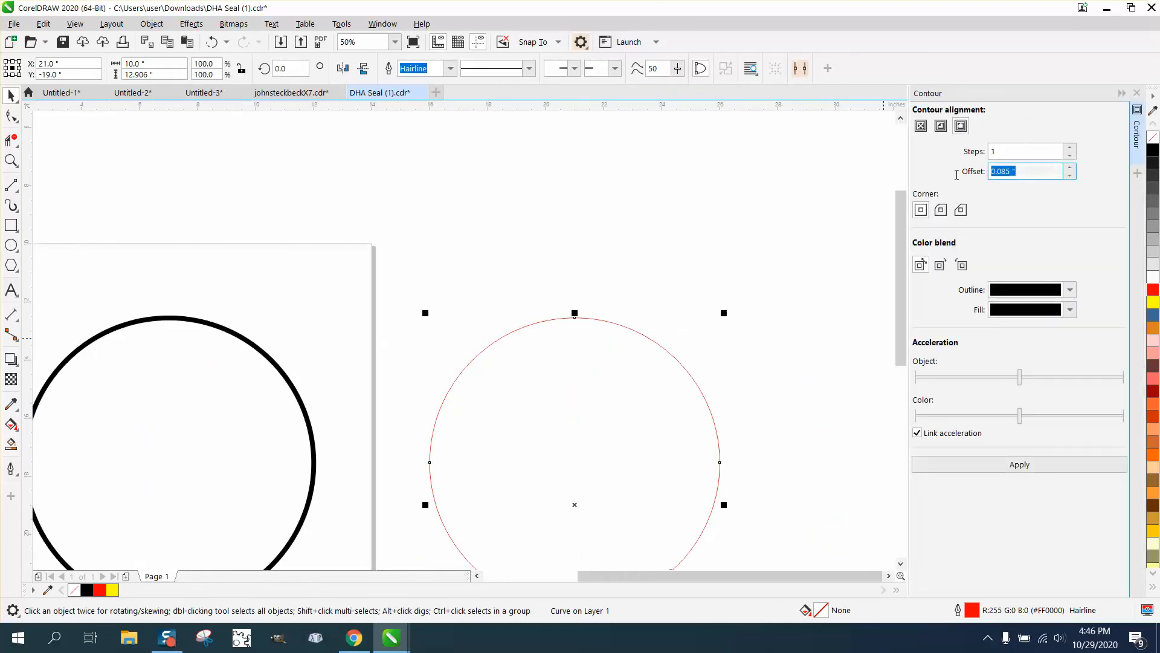
type(".083")
left_click(1020, 465)
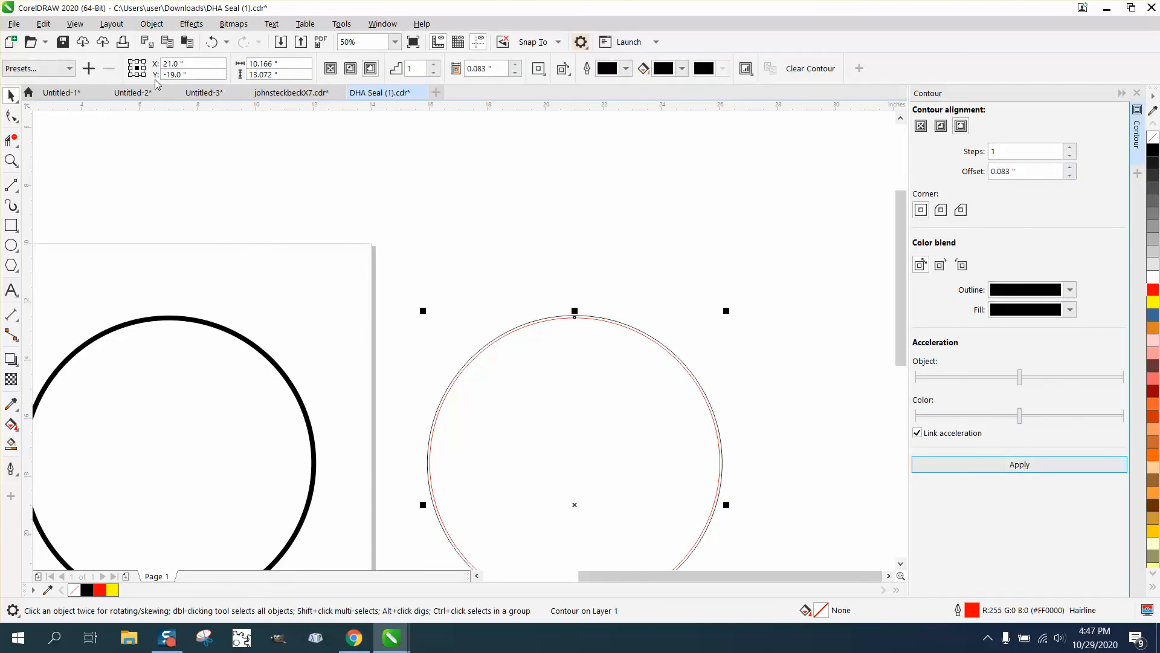
Break the contour apart from the red boundary and deselect both curves.
left_click(151, 24)
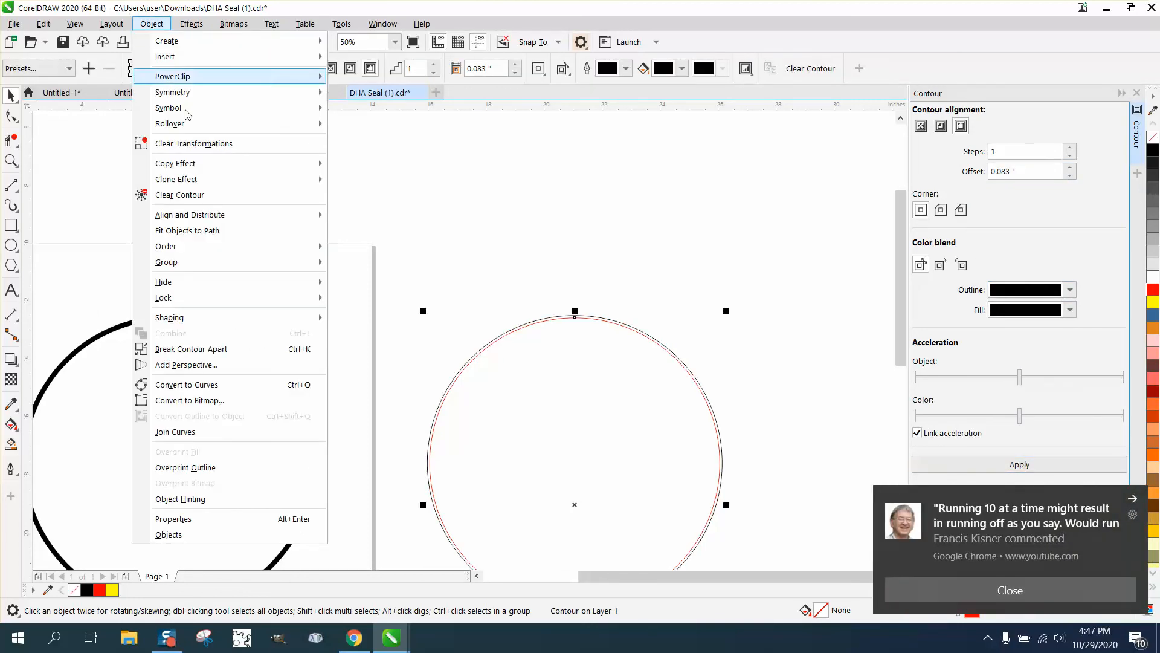
left_click(214, 348)
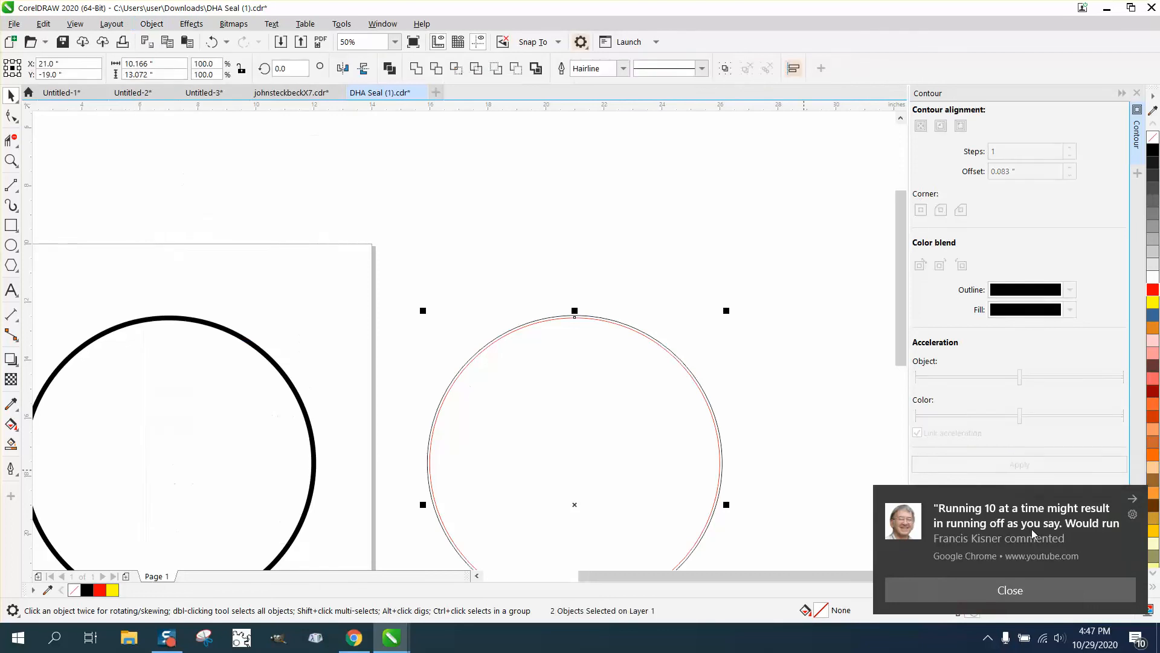
left_click(991, 583)
left_click(630, 320)
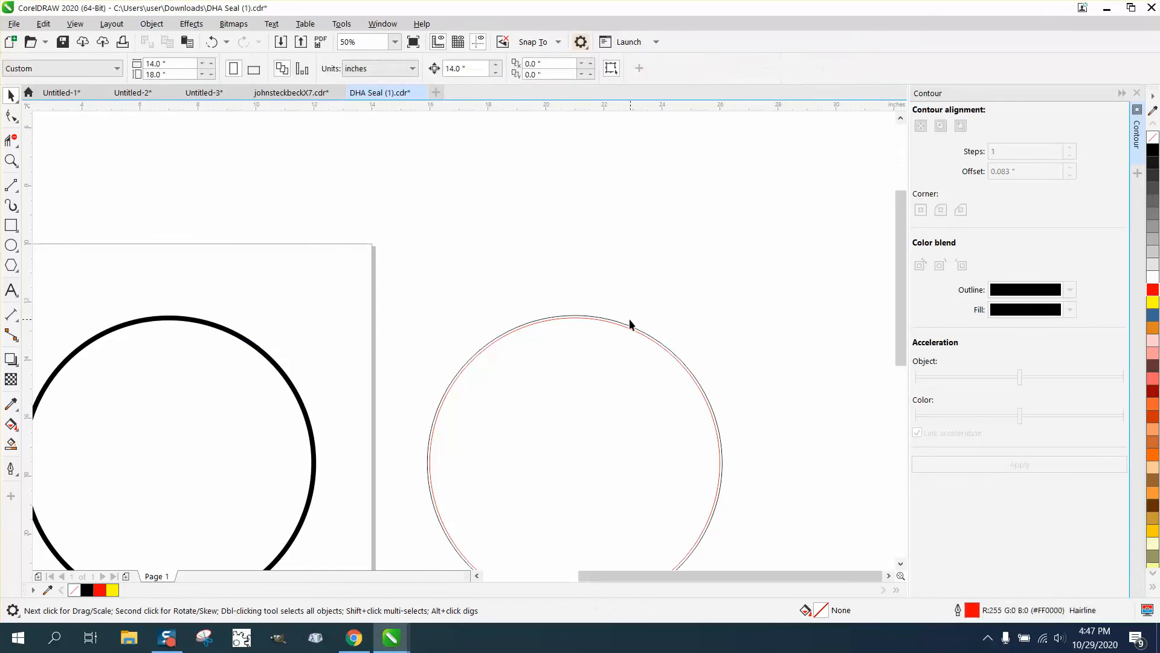
Move the separated outer contour up 14 inches and give it a red outline.
left_click(626, 324)
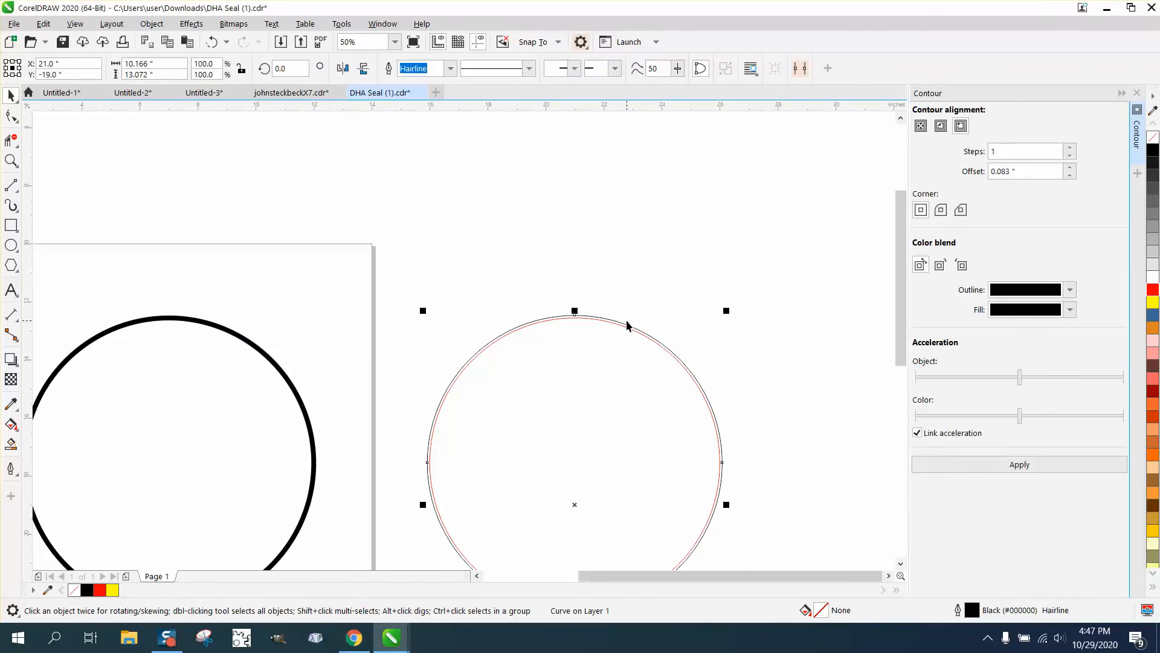
key("Up")
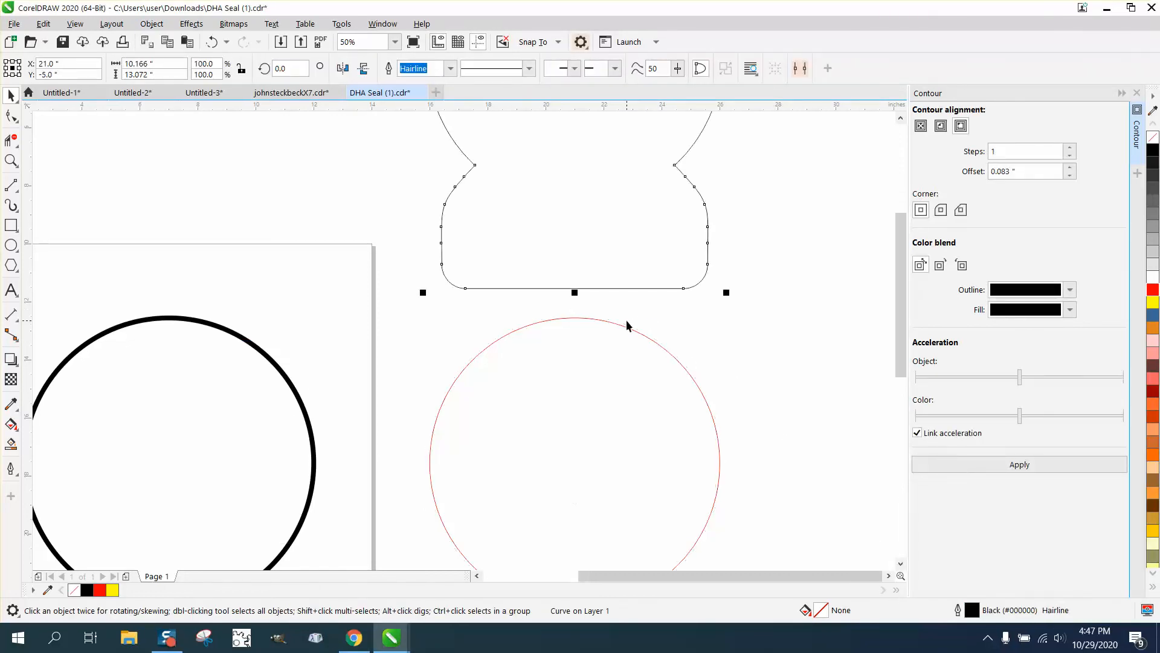
right_click(1152, 294)
key("F3")
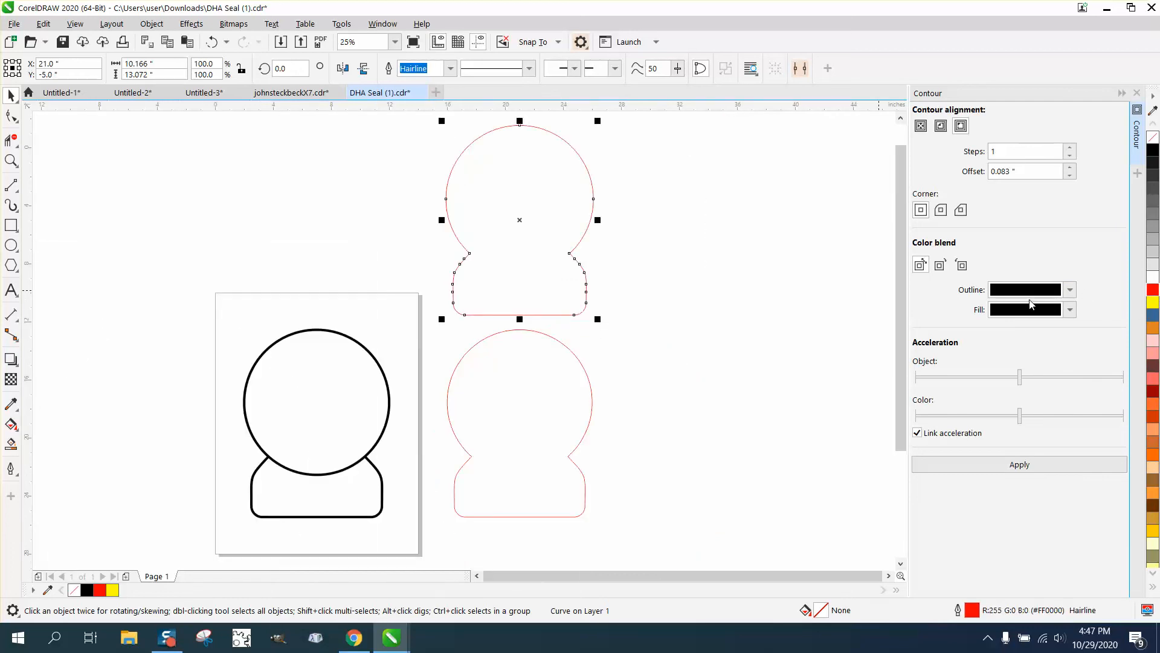
Move the red contour 14 inches left and 14 inches down onto the black seal shapes and inspect it along the circle's top edge.
key("Left")
key("Down")
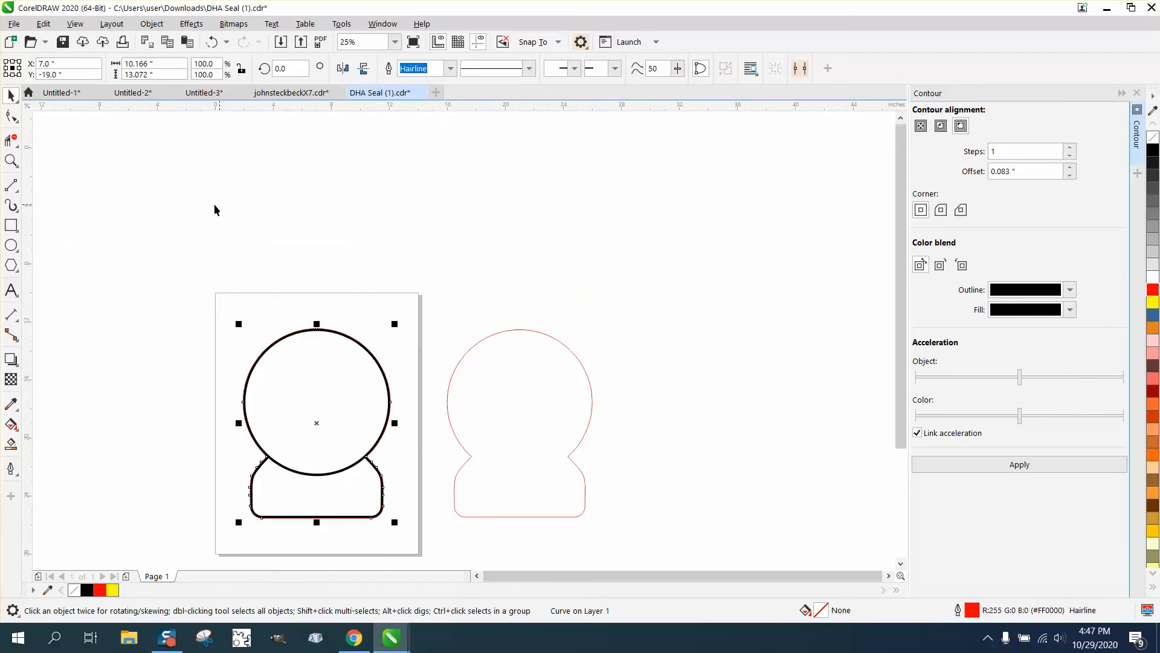
left_click(11, 160)
left_click_drag(284, 306, 492, 391)
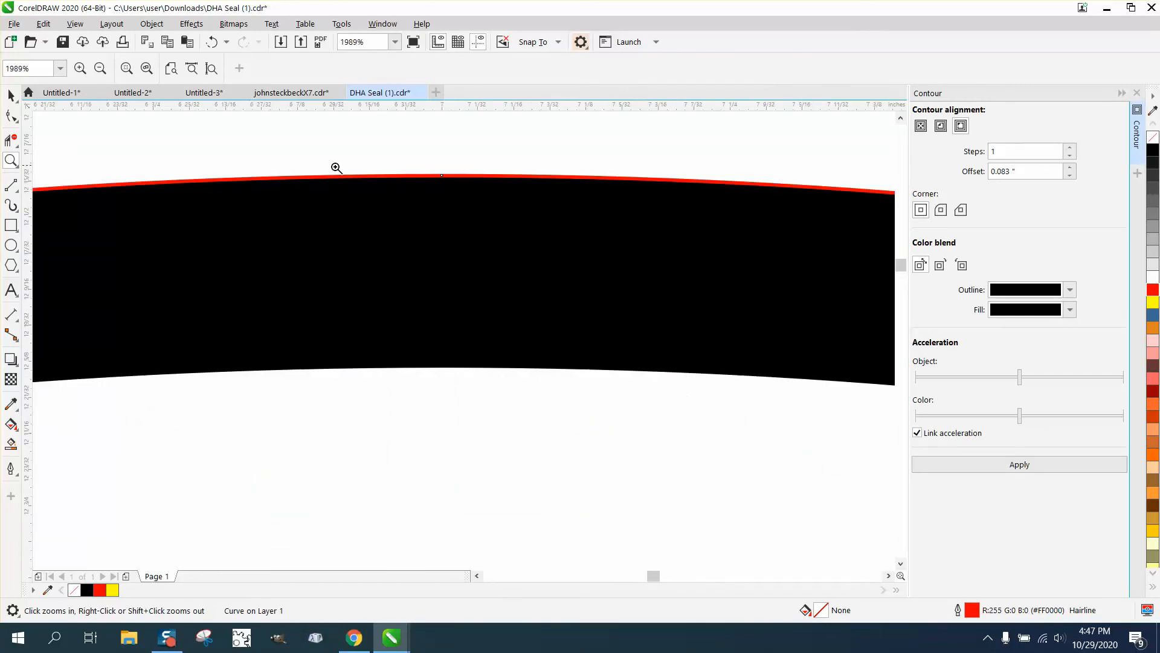
left_click_drag(336, 171, 418, 192)
scroll(418, 193, "down", 8)
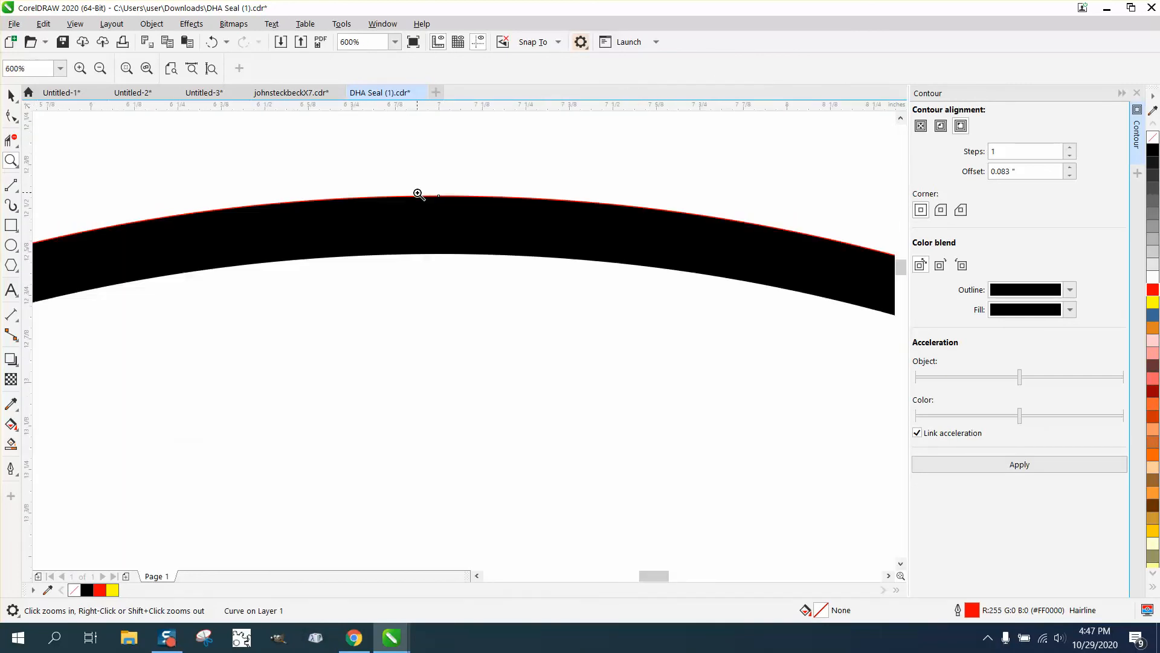
scroll(457, 214, "down", 1)
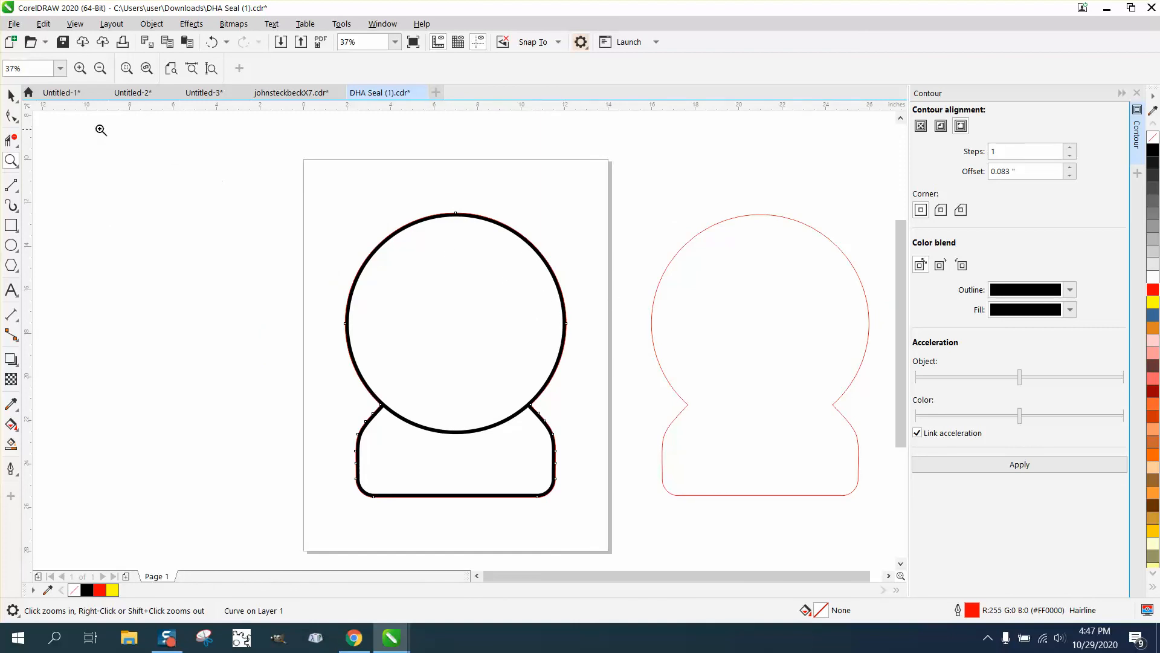
Select the thick black circle on the page to check its outline width.
left_click(11, 95)
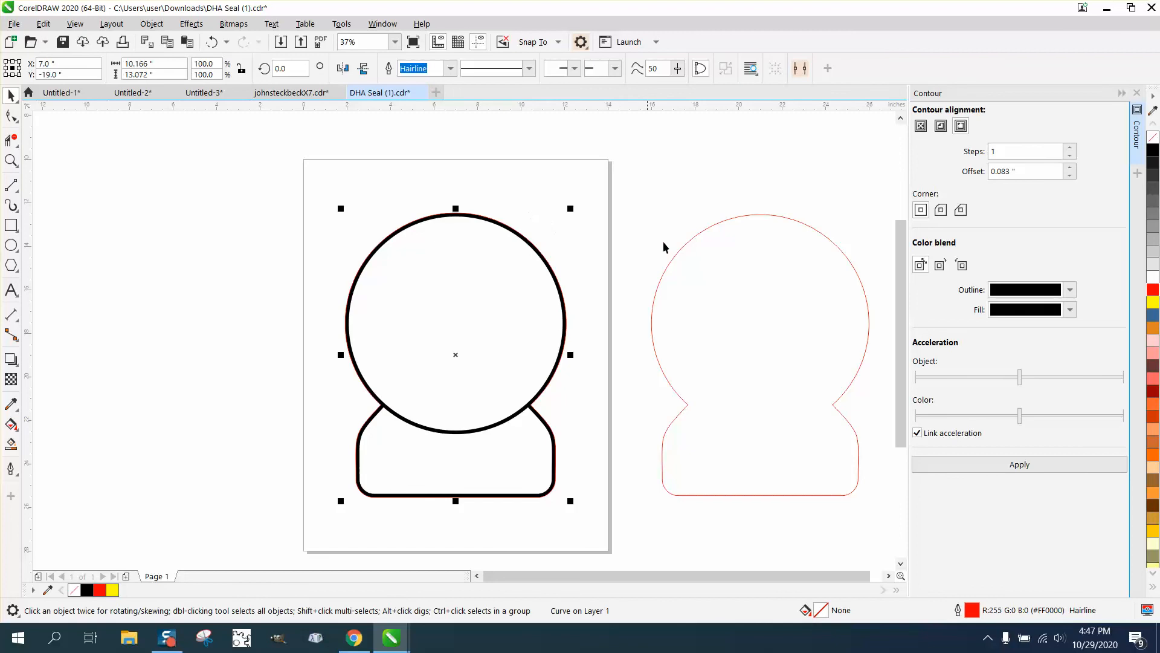
left_click(400, 203)
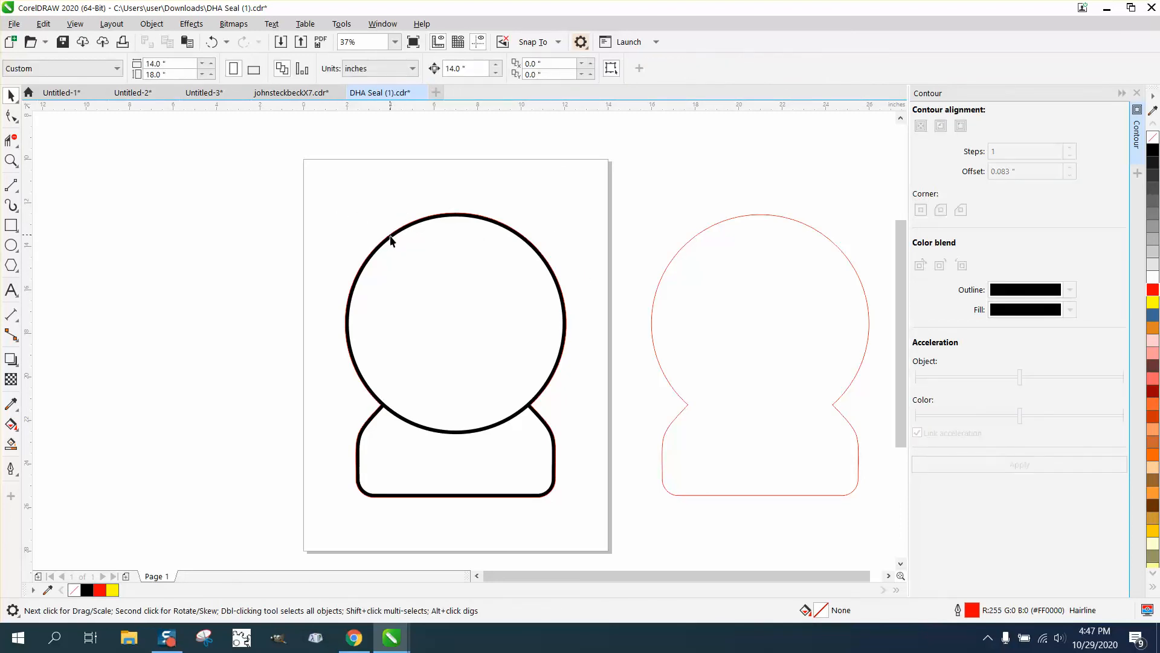
left_click(391, 237)
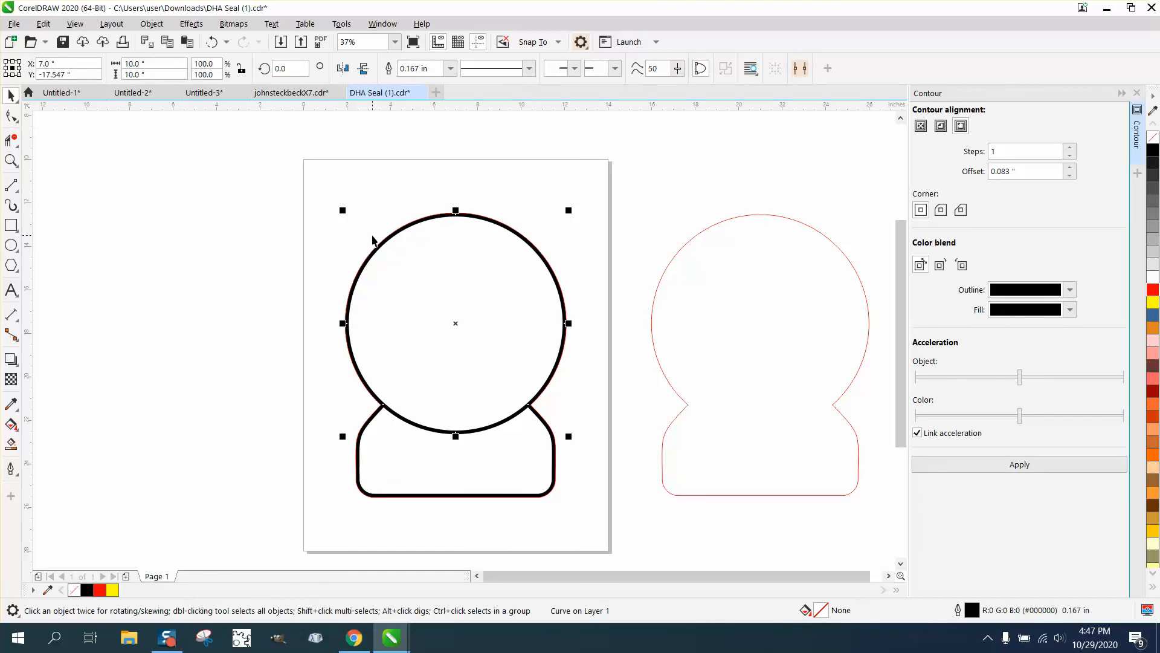